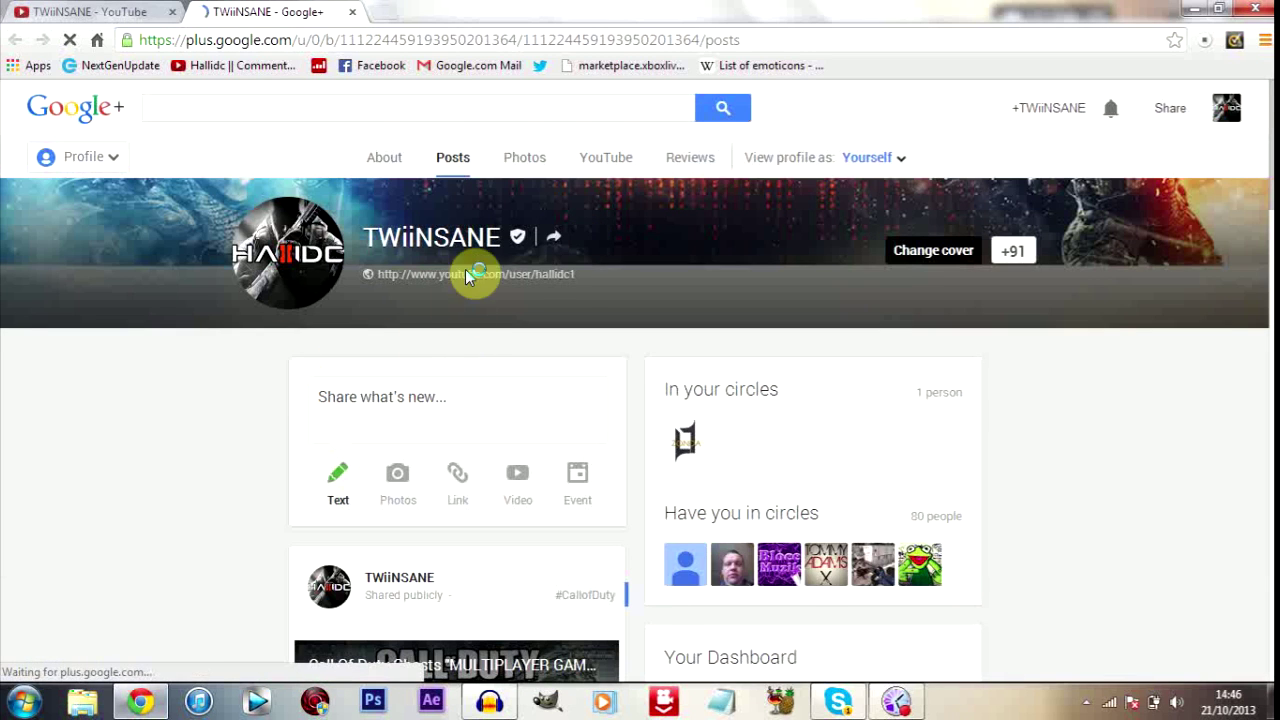
# Scroll the verified TWiiNSANE Google+ page down to its Posts stream.
pyautogui.scroll(-1, 465, 269)
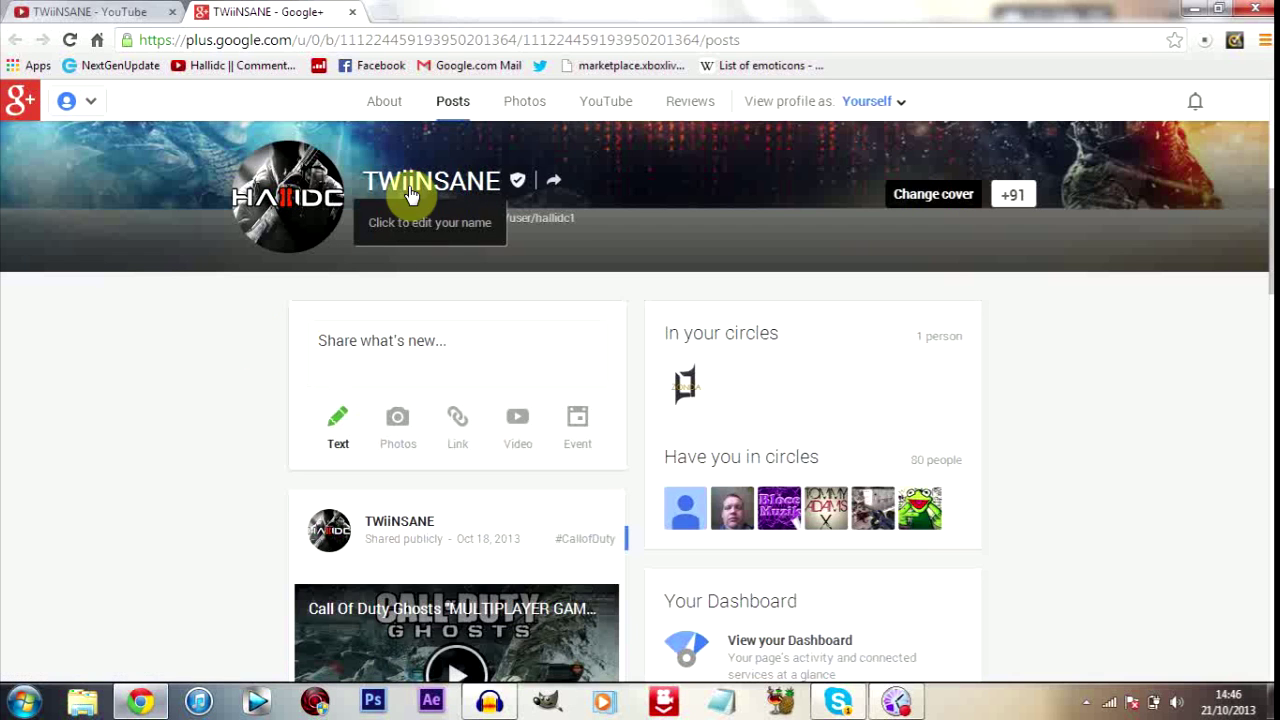
# From the TWiiNSANE avatar menu, open YouTube settings and choose to edit the channel on Google+.
pyautogui.click(85, 12)
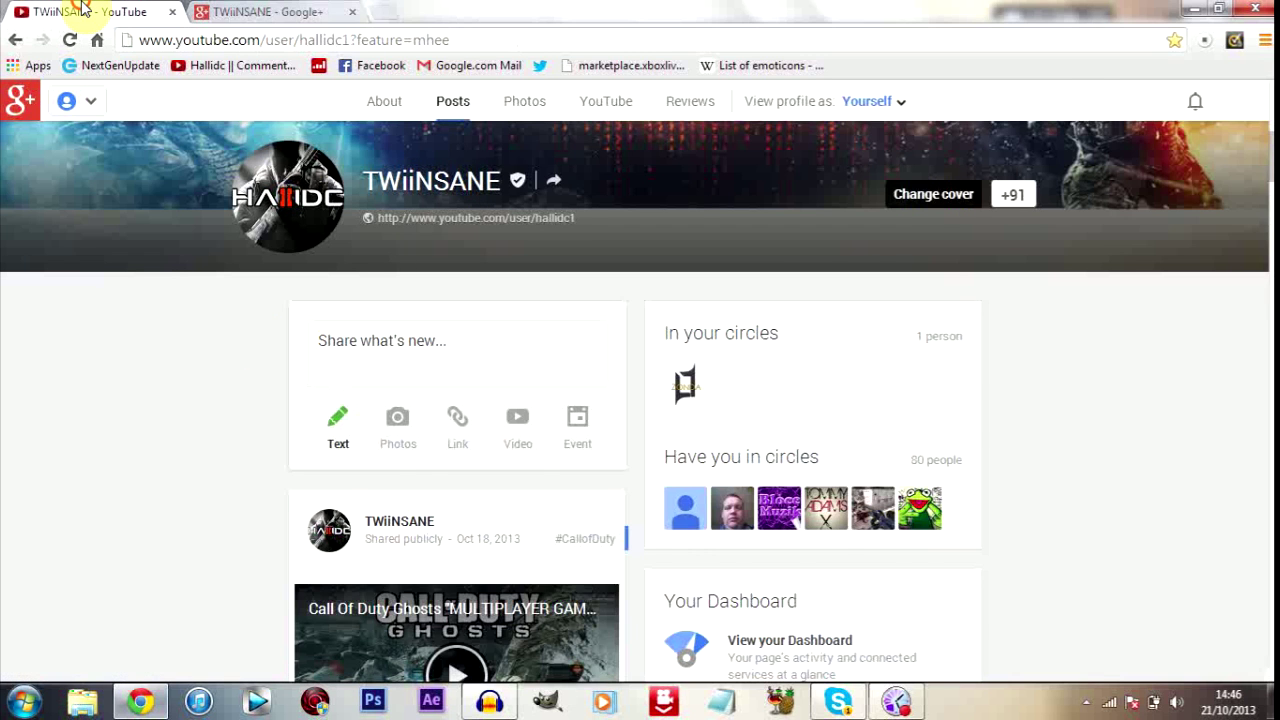
pyautogui.click(1196, 102)
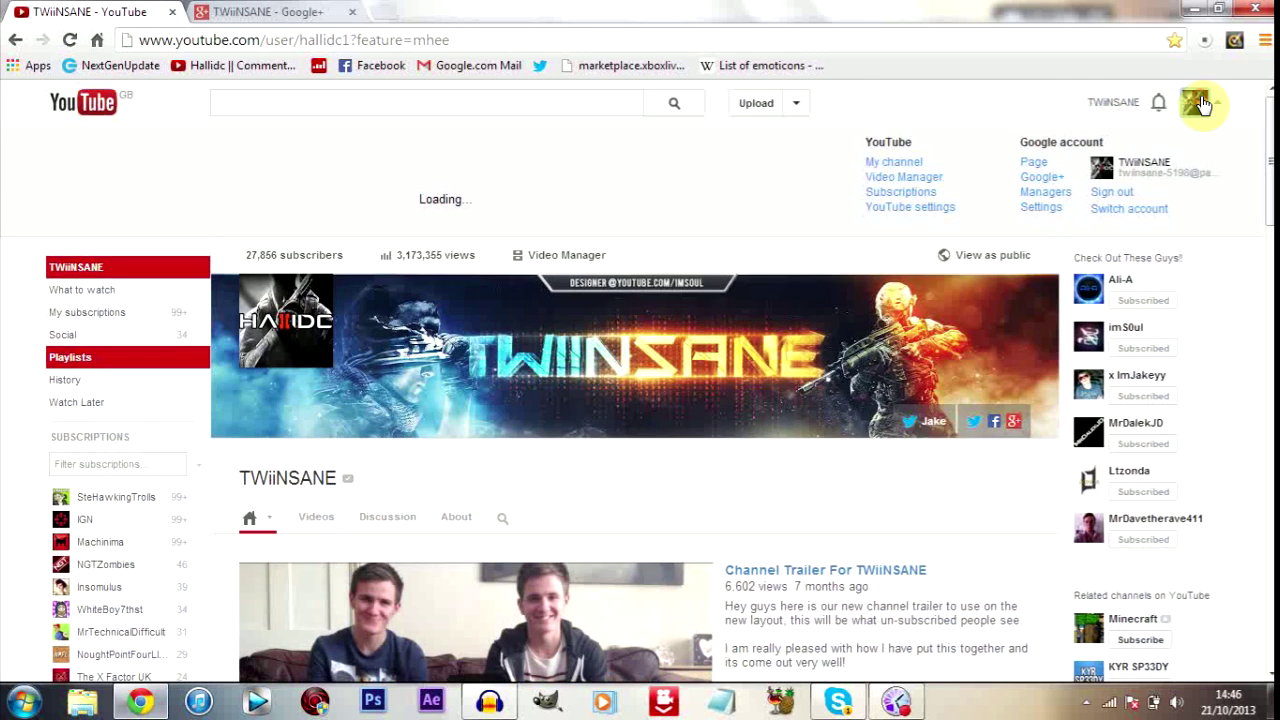
pyautogui.click(906, 206)
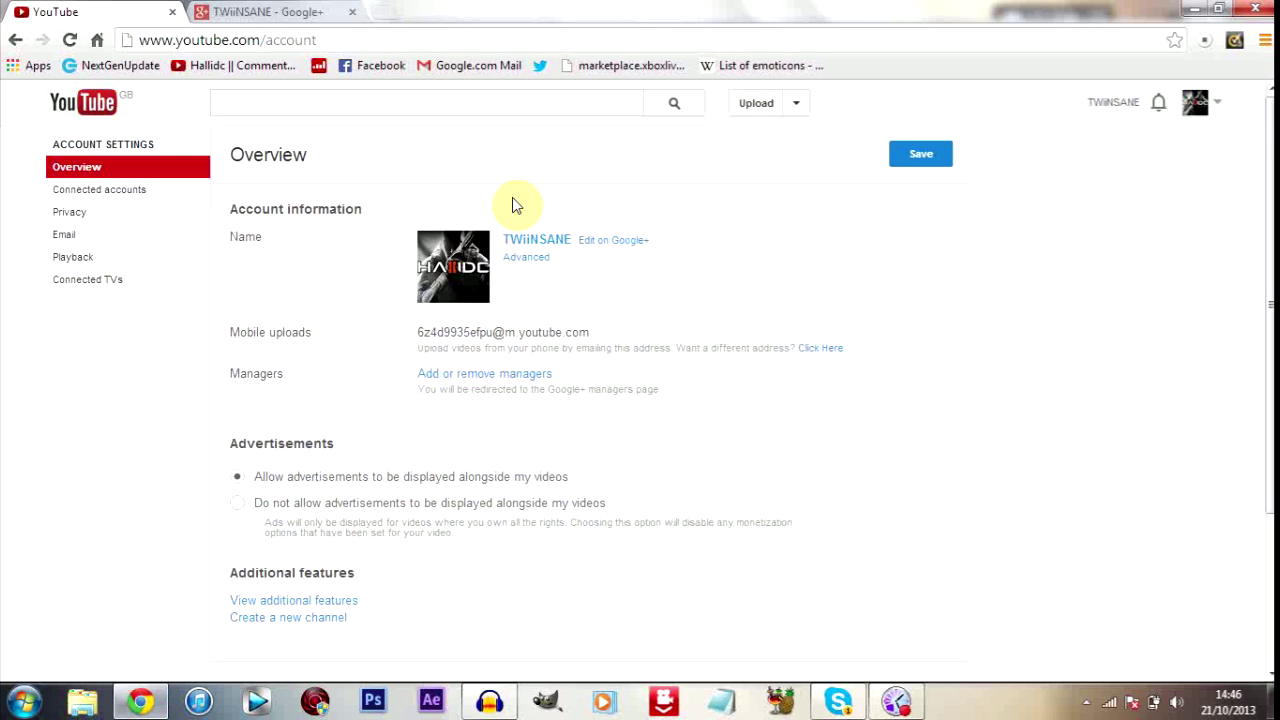
pyautogui.click(127, 163)
pyautogui.click(612, 241)
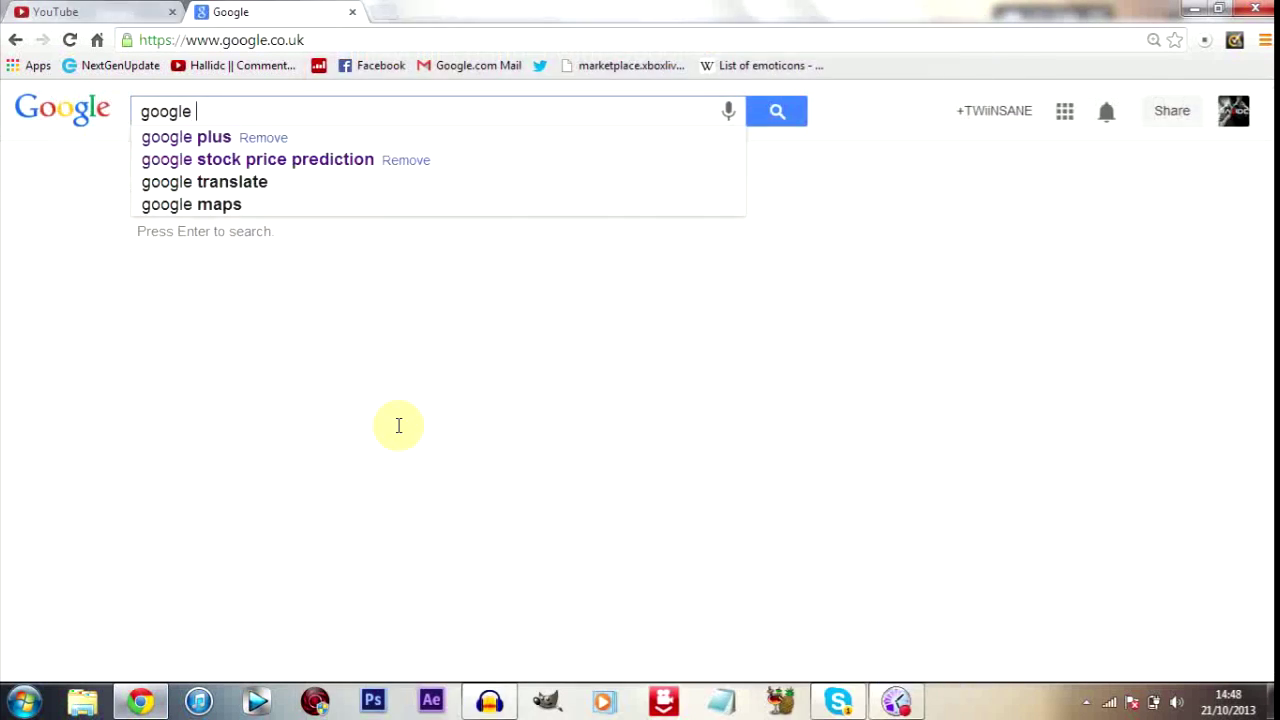
# Search Google for 'google plus' and open the Google+ site.
pyautogui.write('plus')
pyautogui.press('Return')
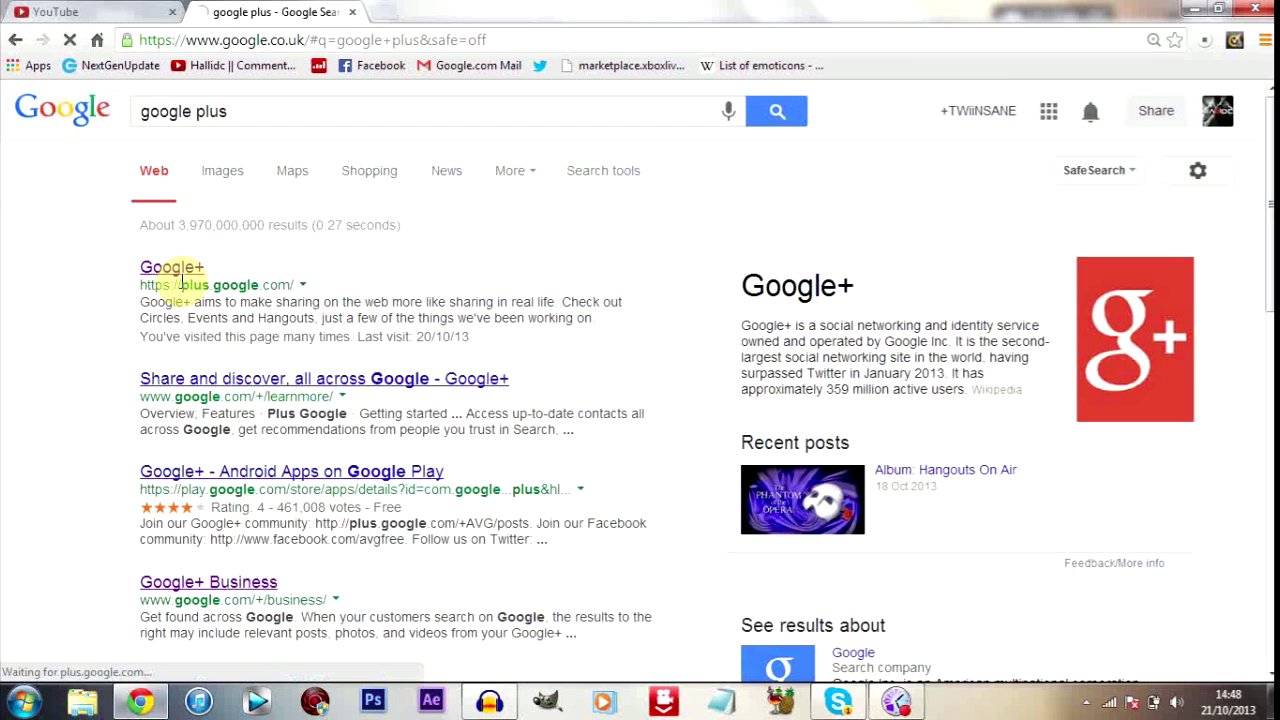
pyautogui.click(172, 270)
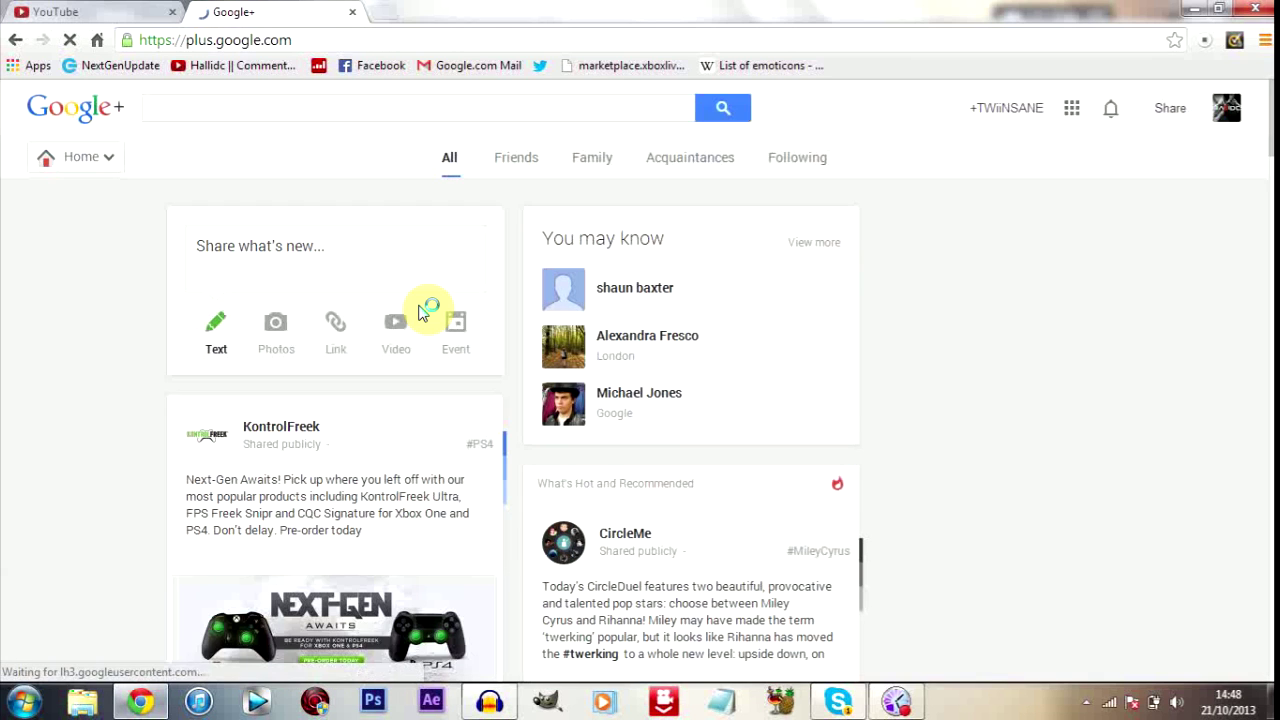
pyautogui.scroll(-5, 363, 238)
pyautogui.scroll(-4, 363, 235)
# Open the personal Google+ profile from the Home menu and start editing its name.
pyautogui.click(362, 230)
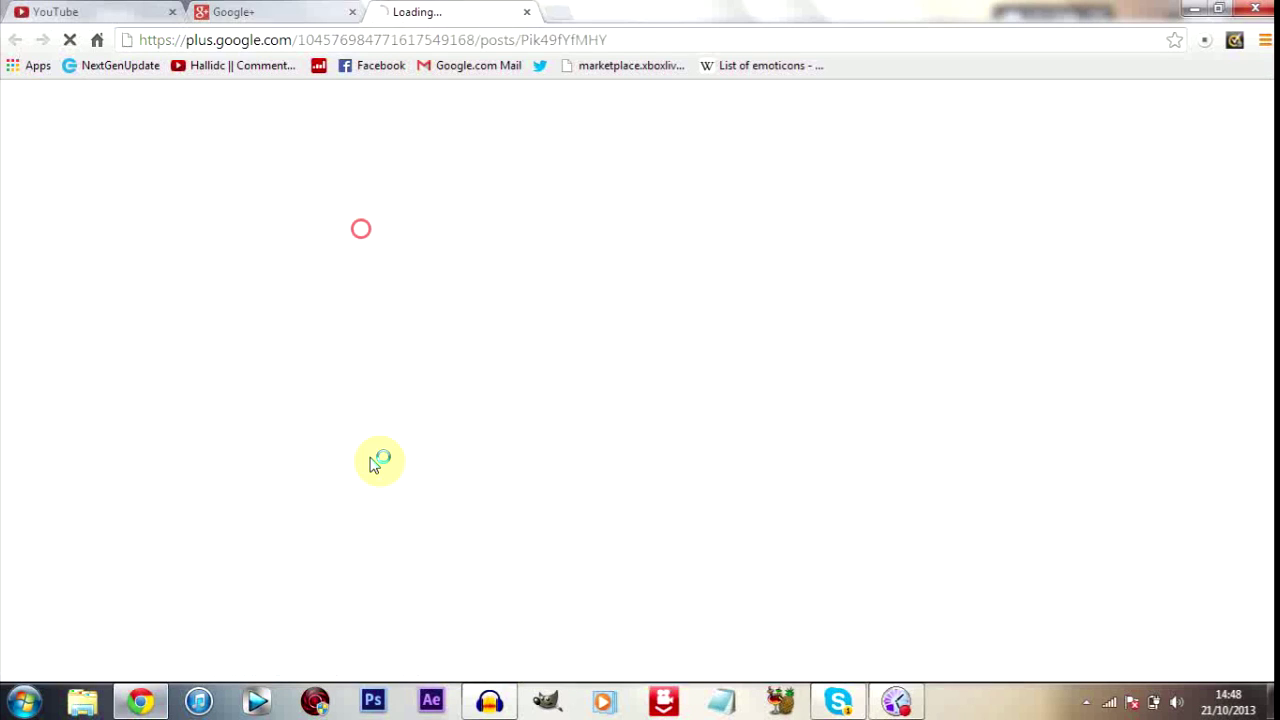
pyautogui.click(532, 12)
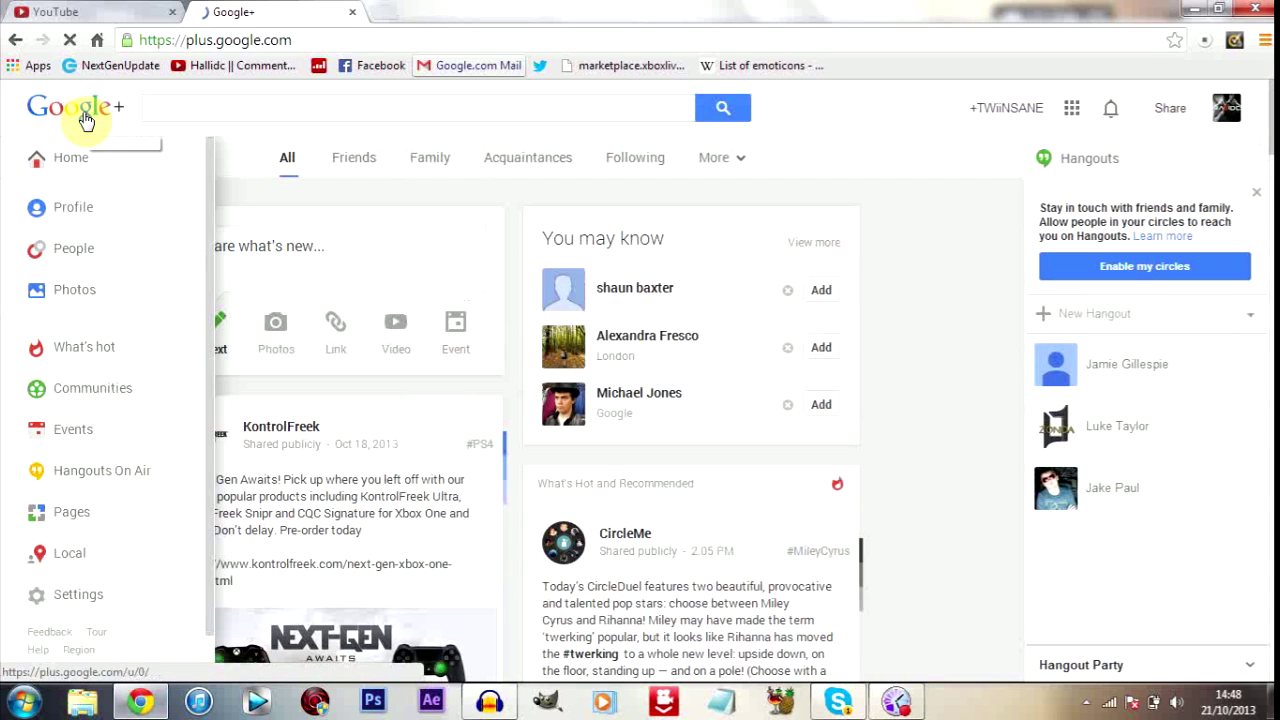
pyautogui.moveTo(60, 165)
pyautogui.click(36, 210)
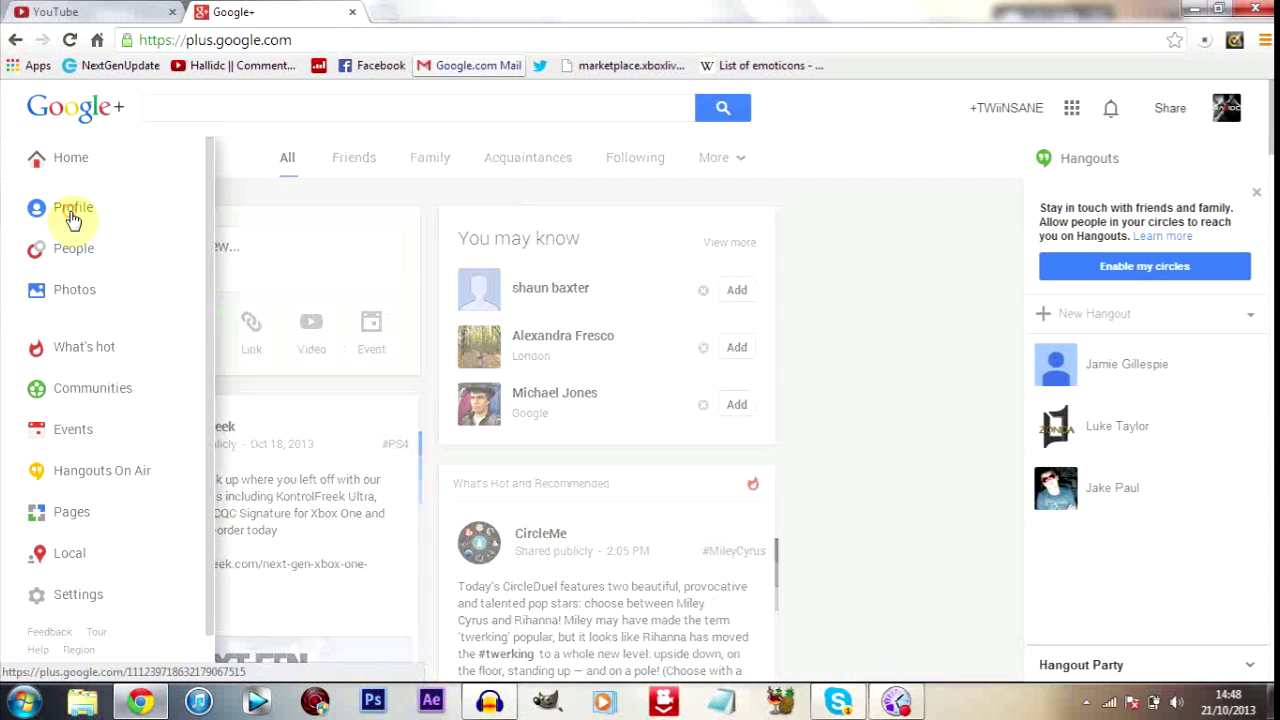
pyautogui.scroll(-1, 240, 340)
pyautogui.scroll(2, 218, 377)
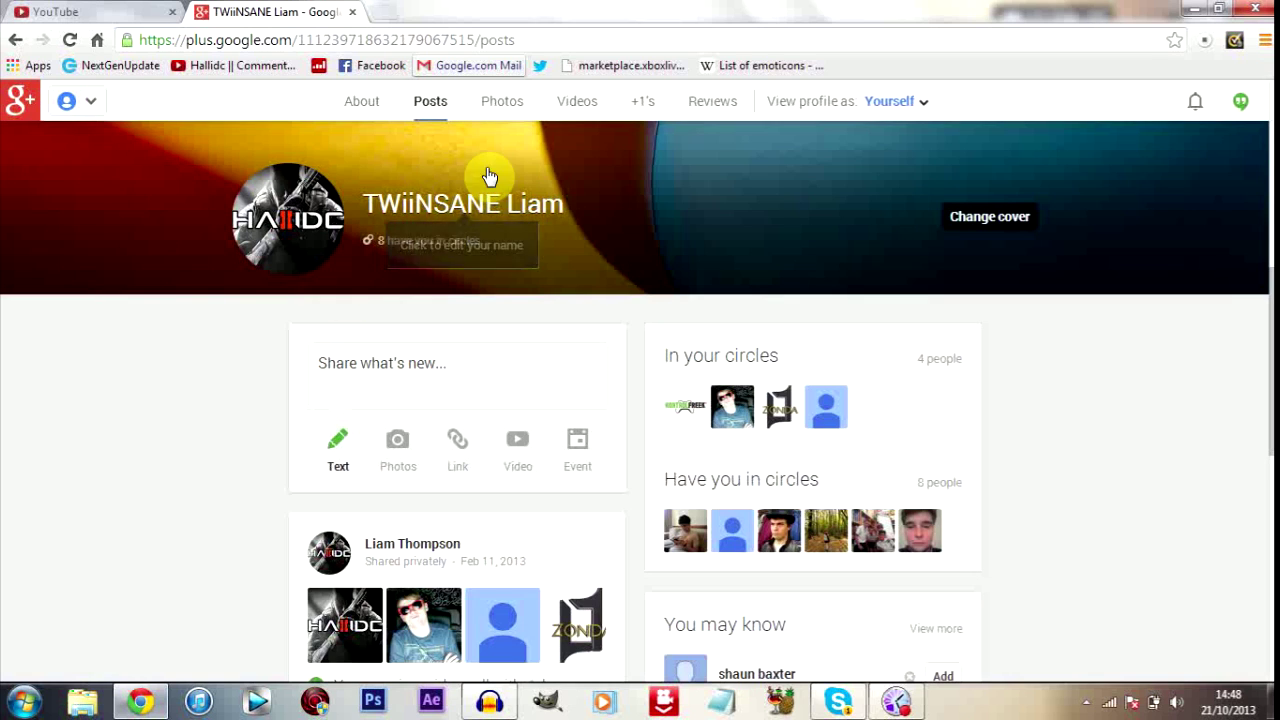
pyautogui.click(447, 230)
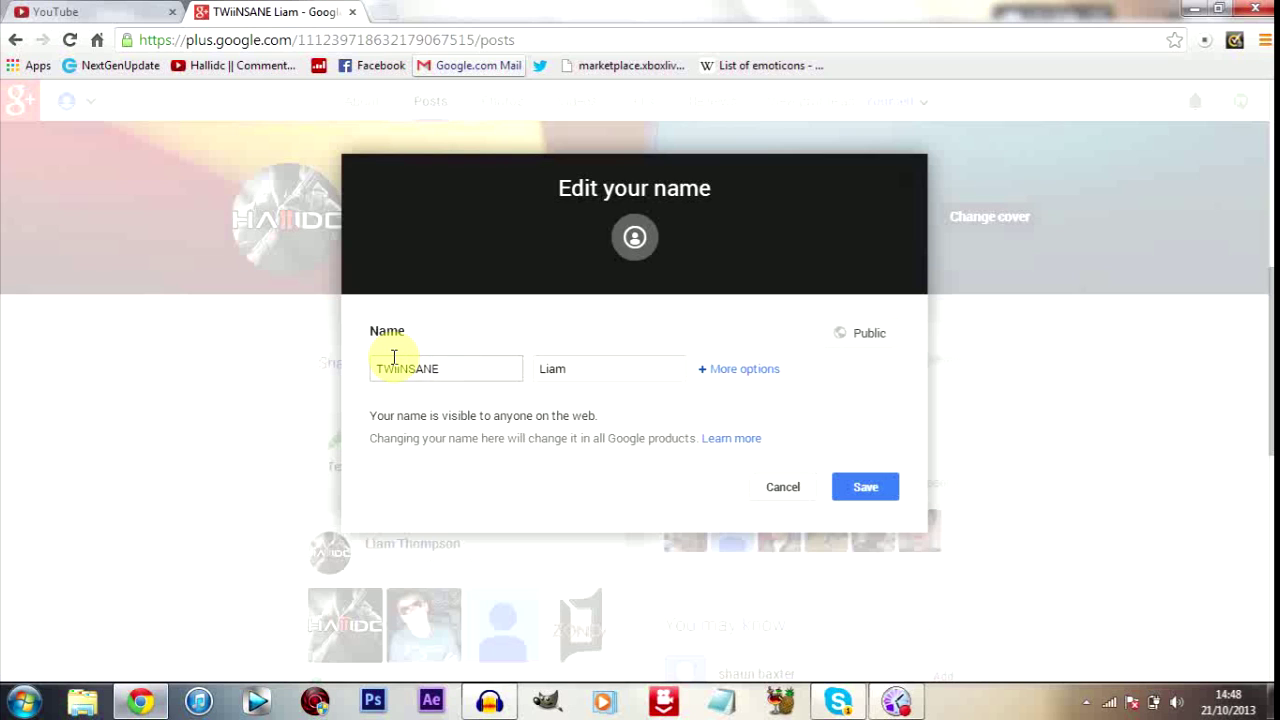
# Save the profile name unchanged as TWiiNSANE Liam and go back to the Google+ home stream.
pyautogui.click(396, 368)
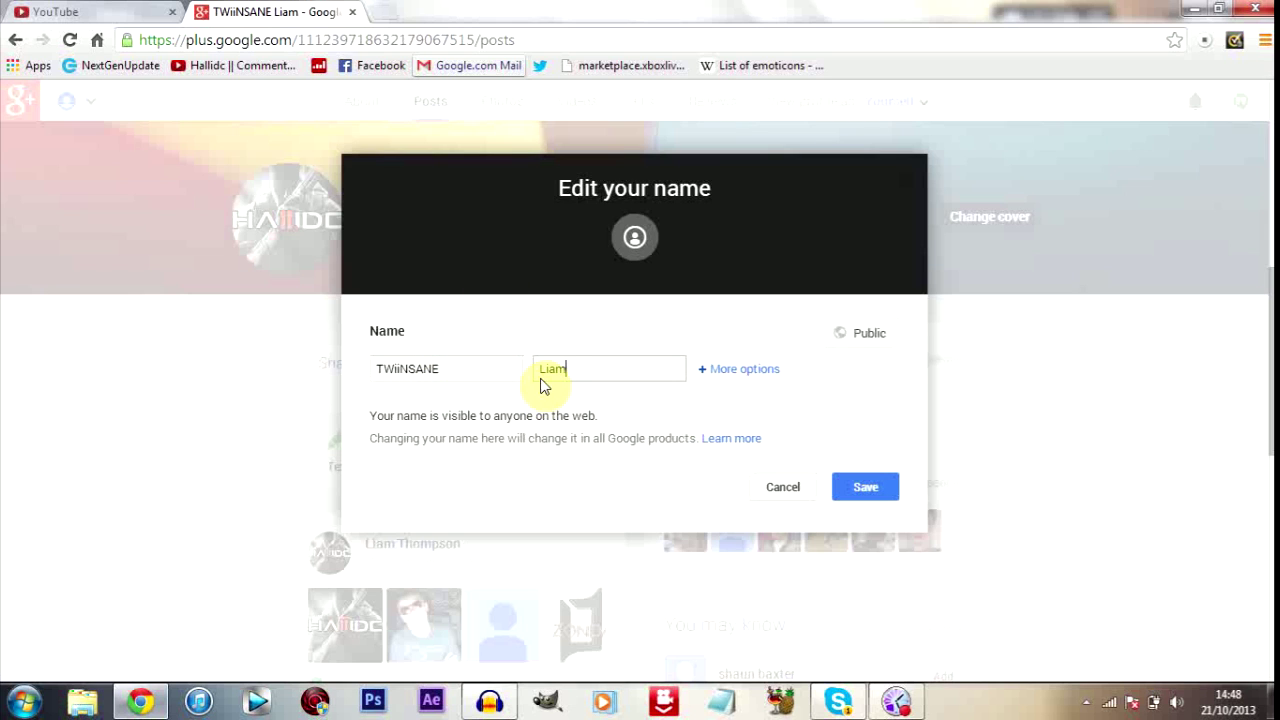
pyautogui.click(852, 488)
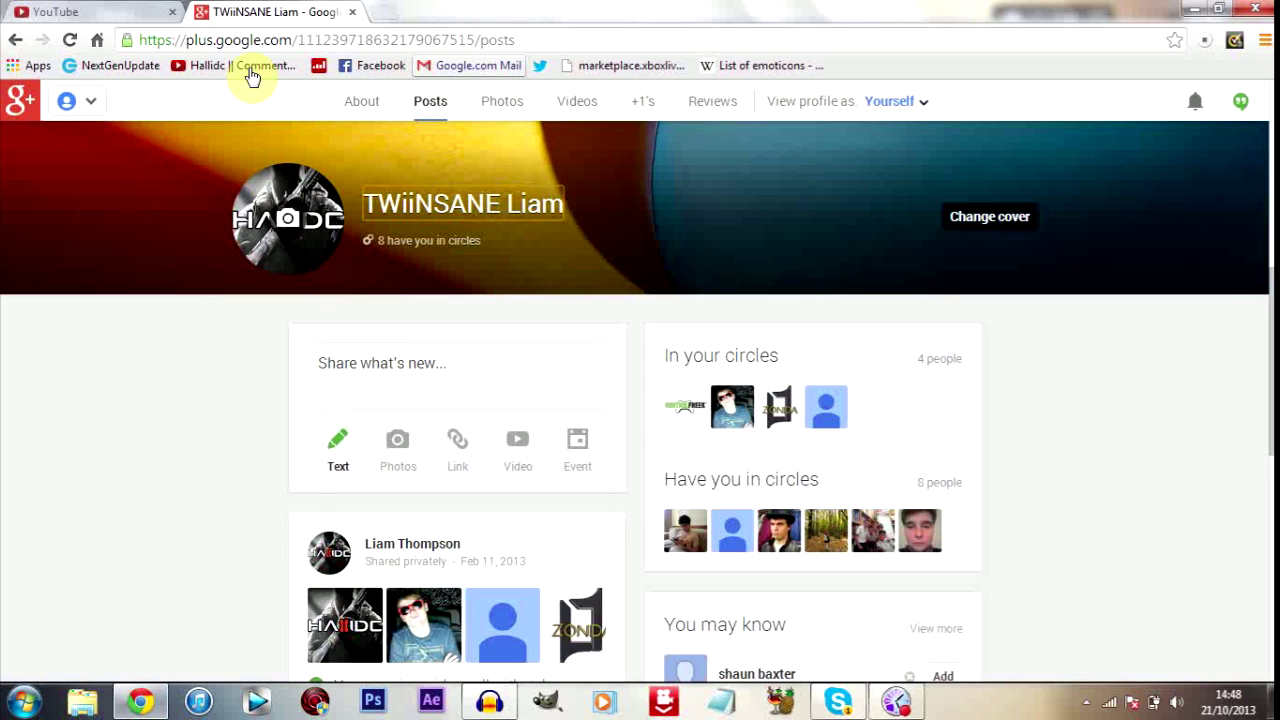
pyautogui.click(94, 100)
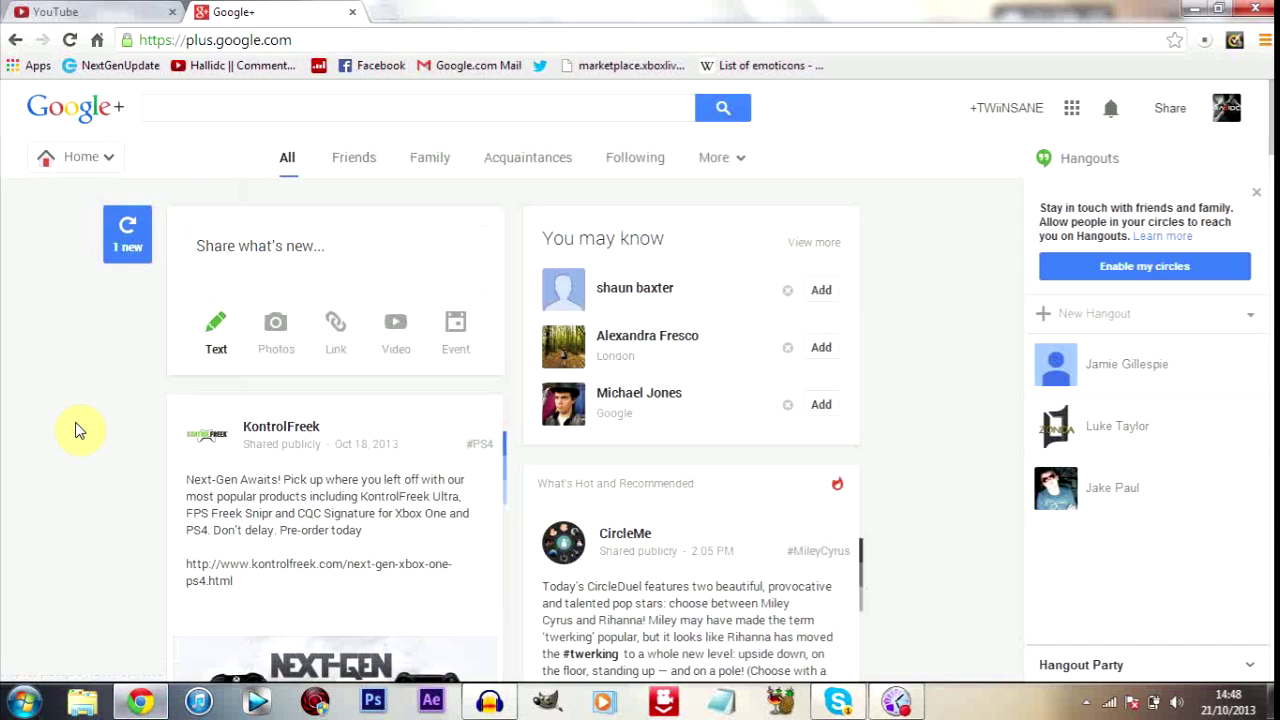
# From Pages, create a new Google+ page in the Arts, Entertainment or Sports > Entertainment category.
pyautogui.moveTo(94, 162)
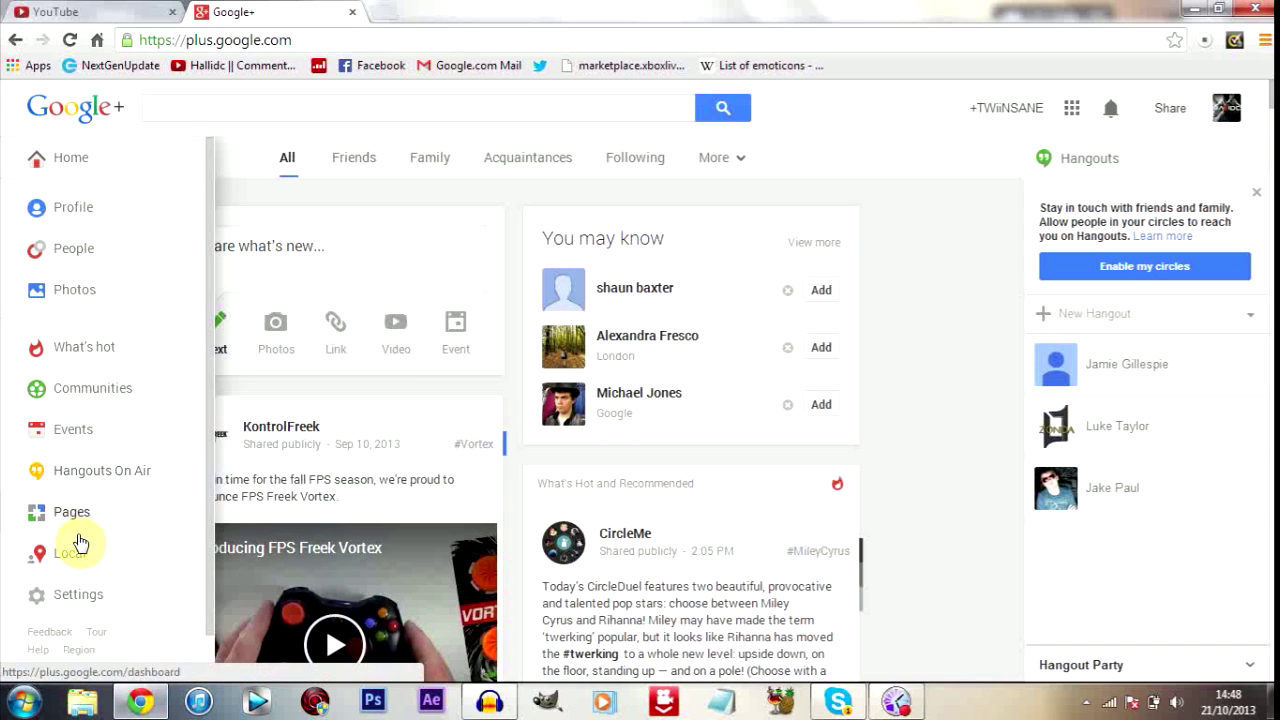
pyautogui.click(77, 515)
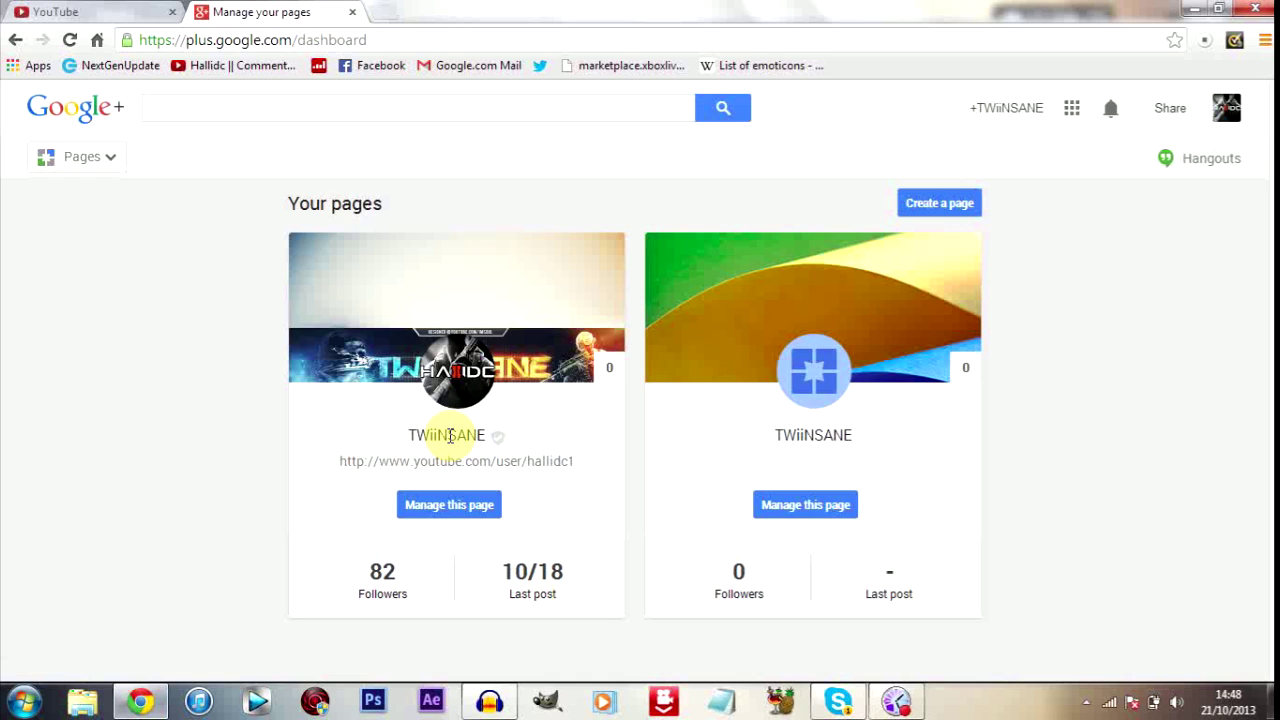
pyautogui.click(914, 203)
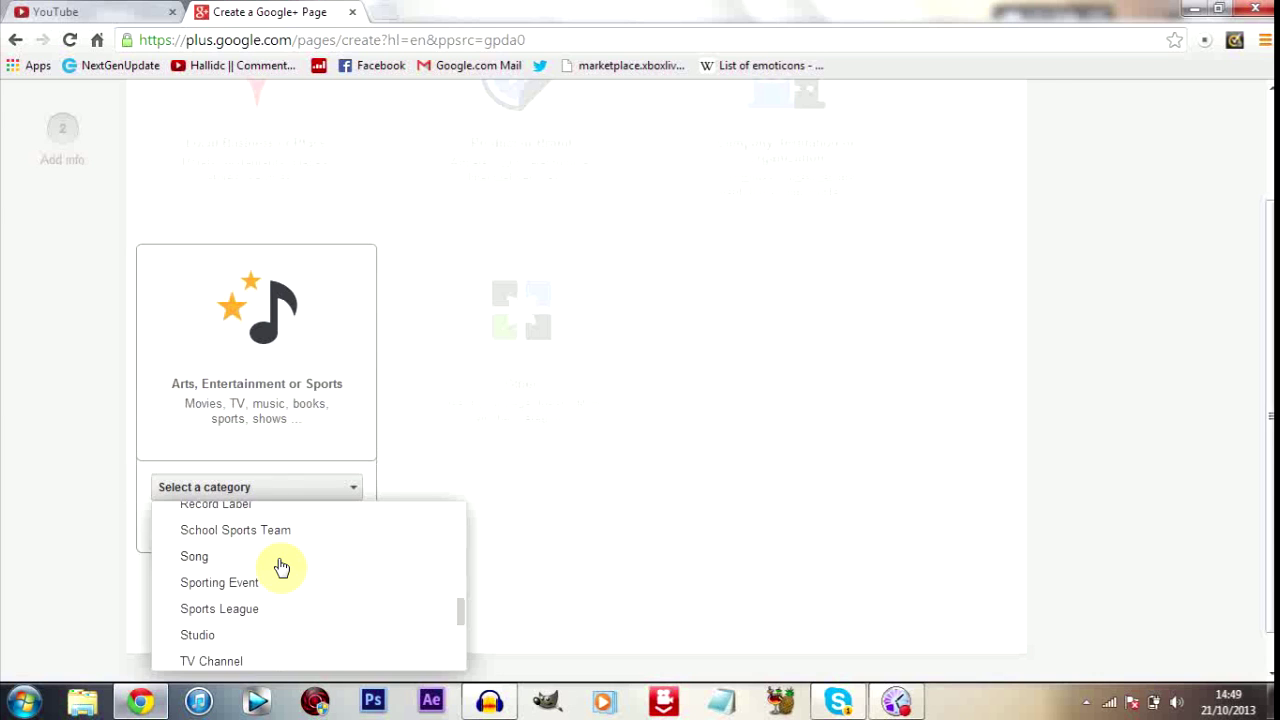
pyautogui.click(237, 557)
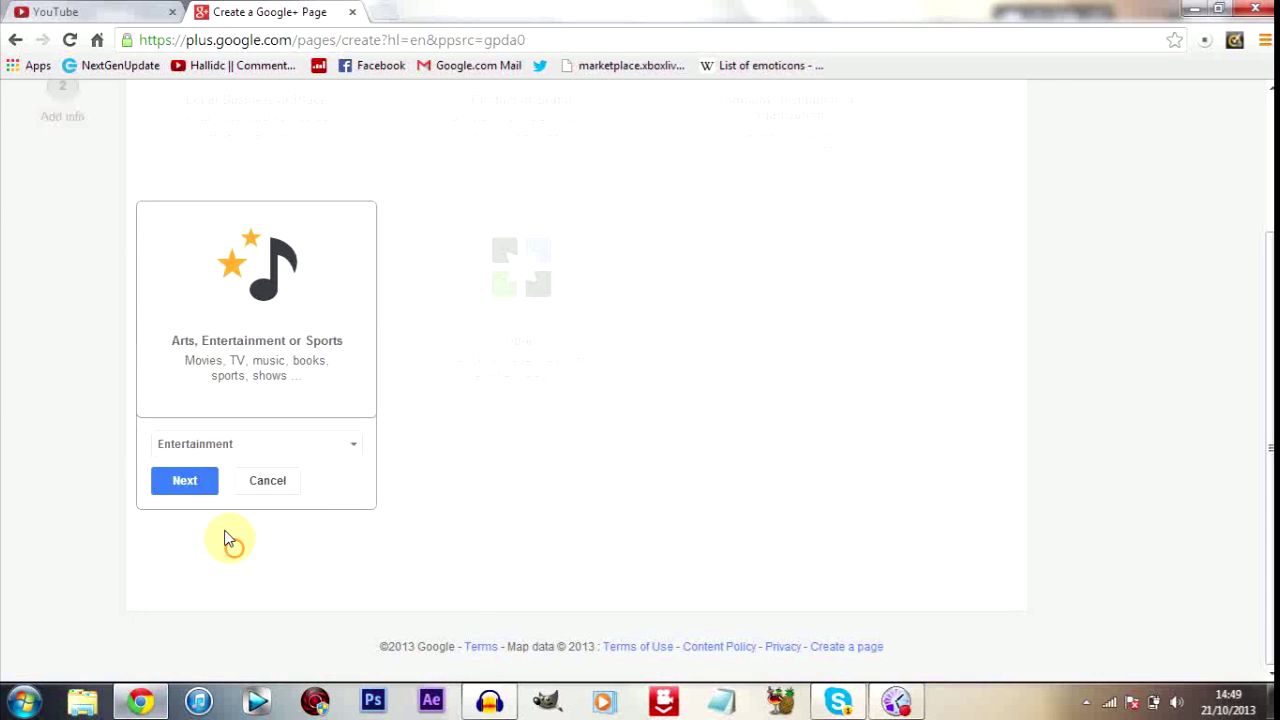
pyautogui.click(190, 484)
pyautogui.click(269, 340)
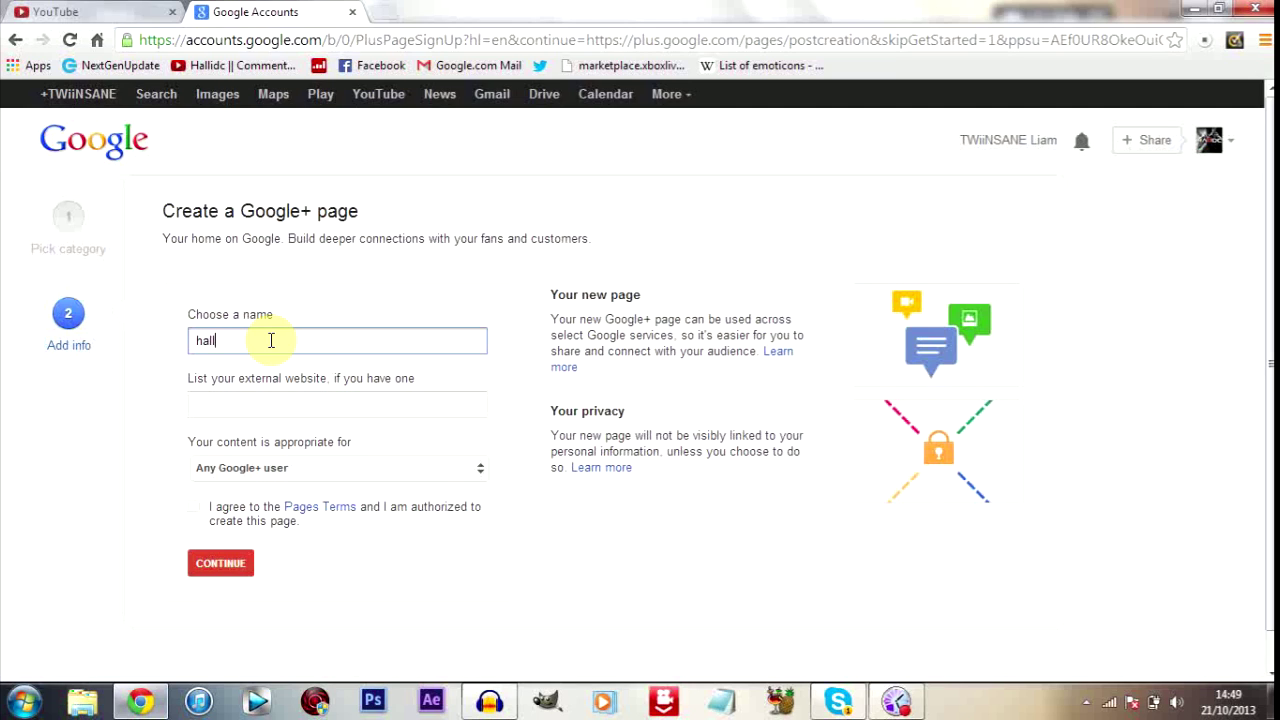
# Name the new page TWiiNSANE by accepting the suggested name.
pyautogui.write('hallidc1')
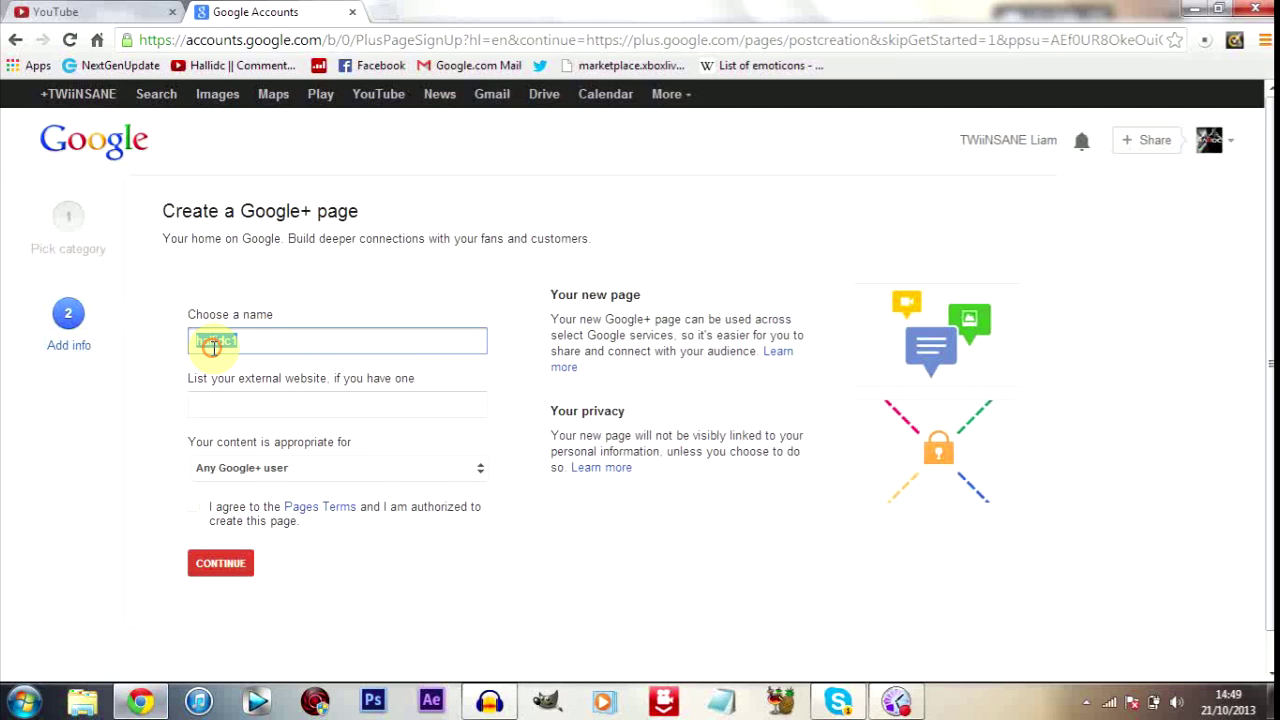
pyautogui.write('TWiiNSANE')
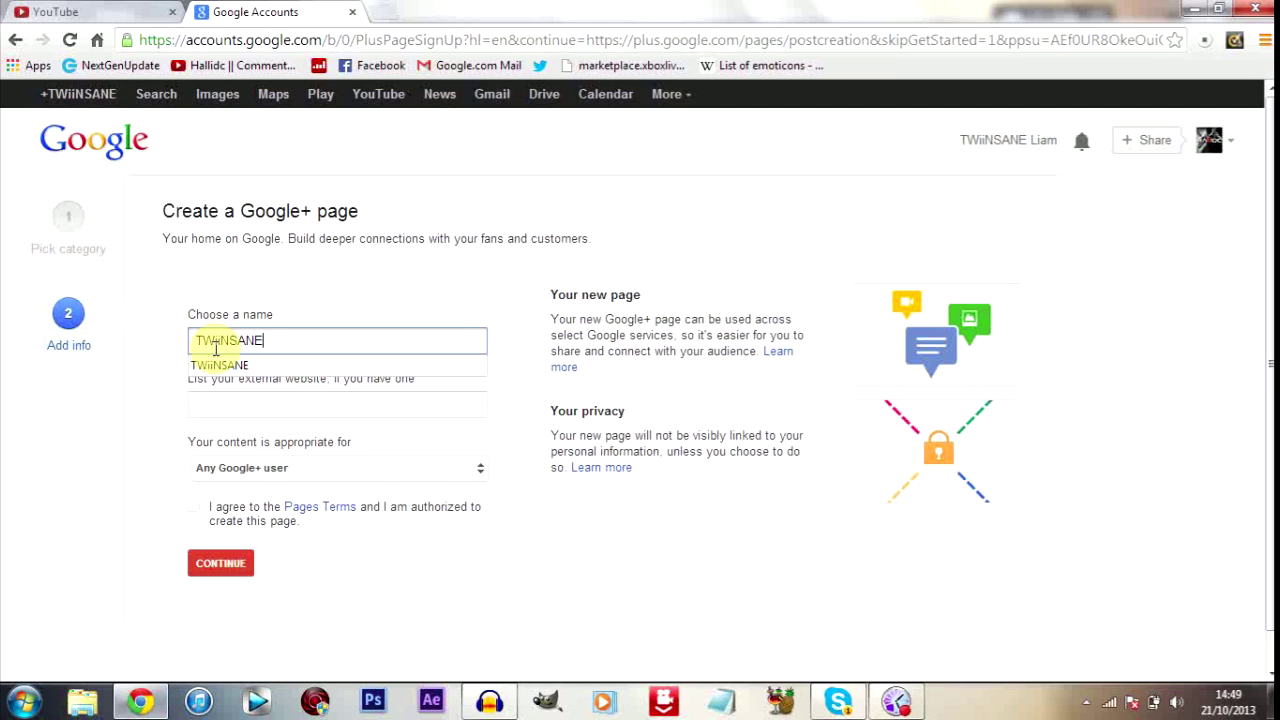
pyautogui.click(215, 365)
pyautogui.click(238, 396)
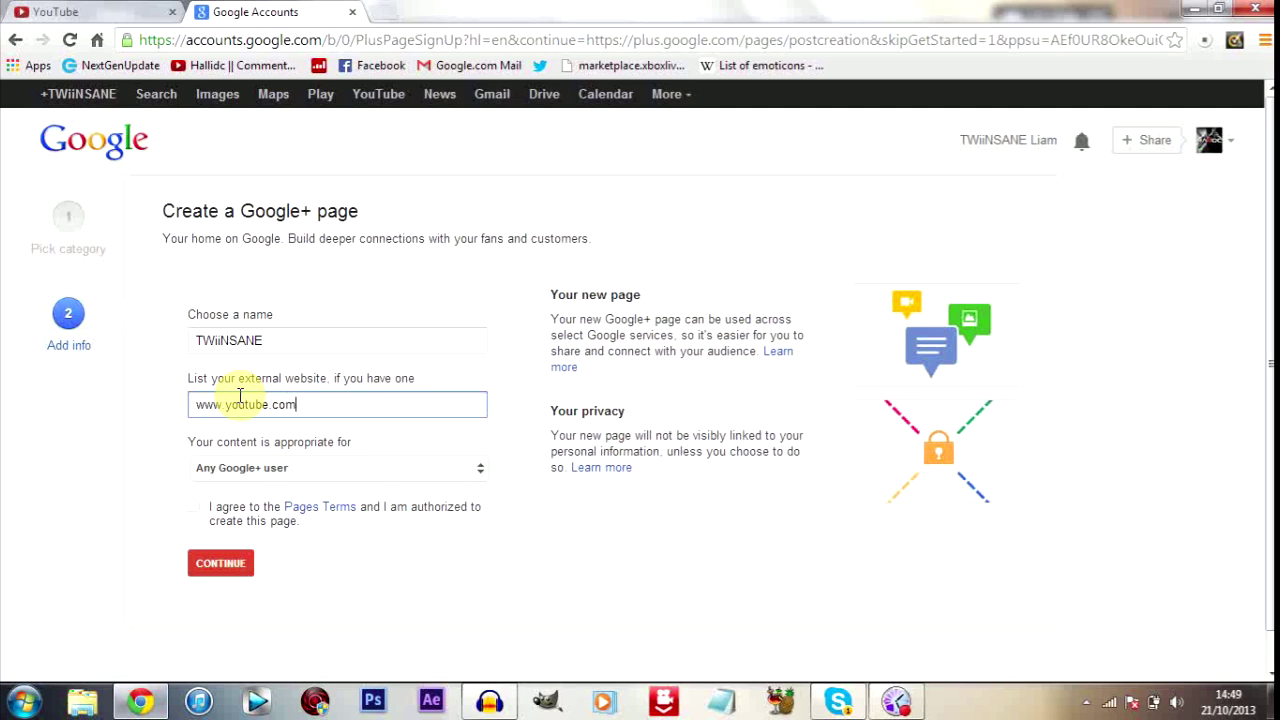
pyautogui.write('www.youtube.com/twiinsane')
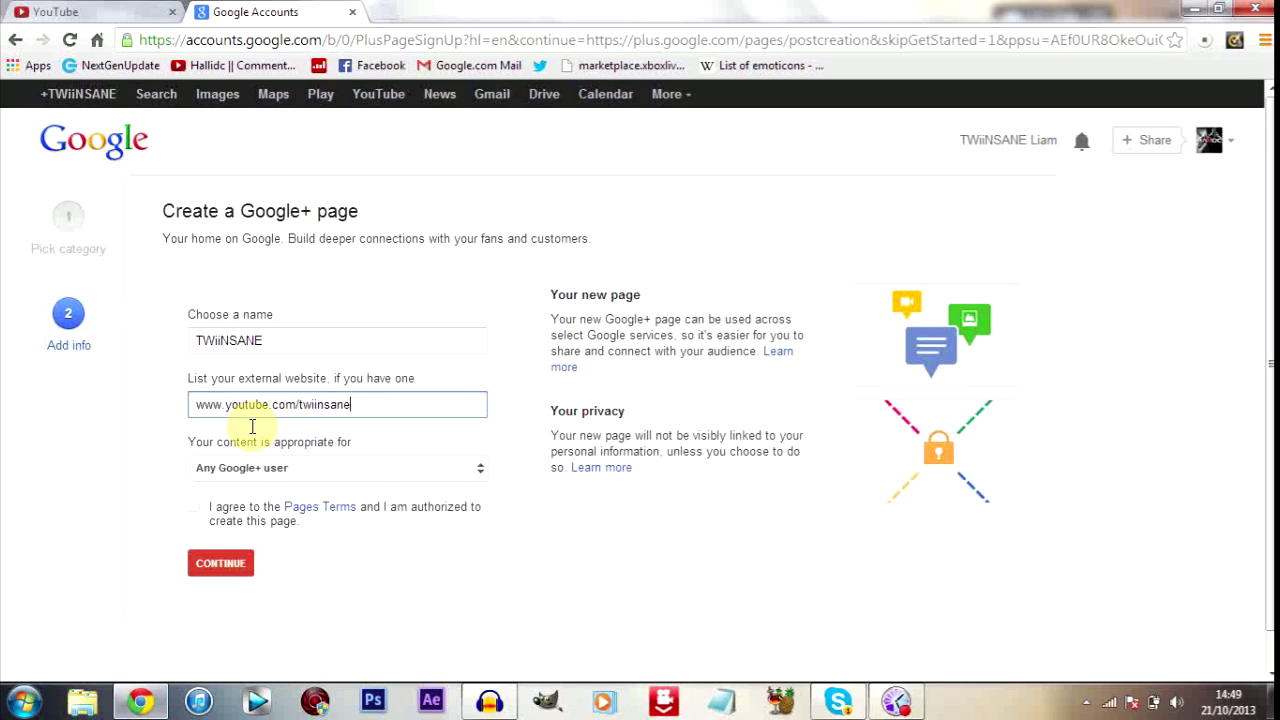
pyautogui.click(289, 472)
pyautogui.click(287, 466)
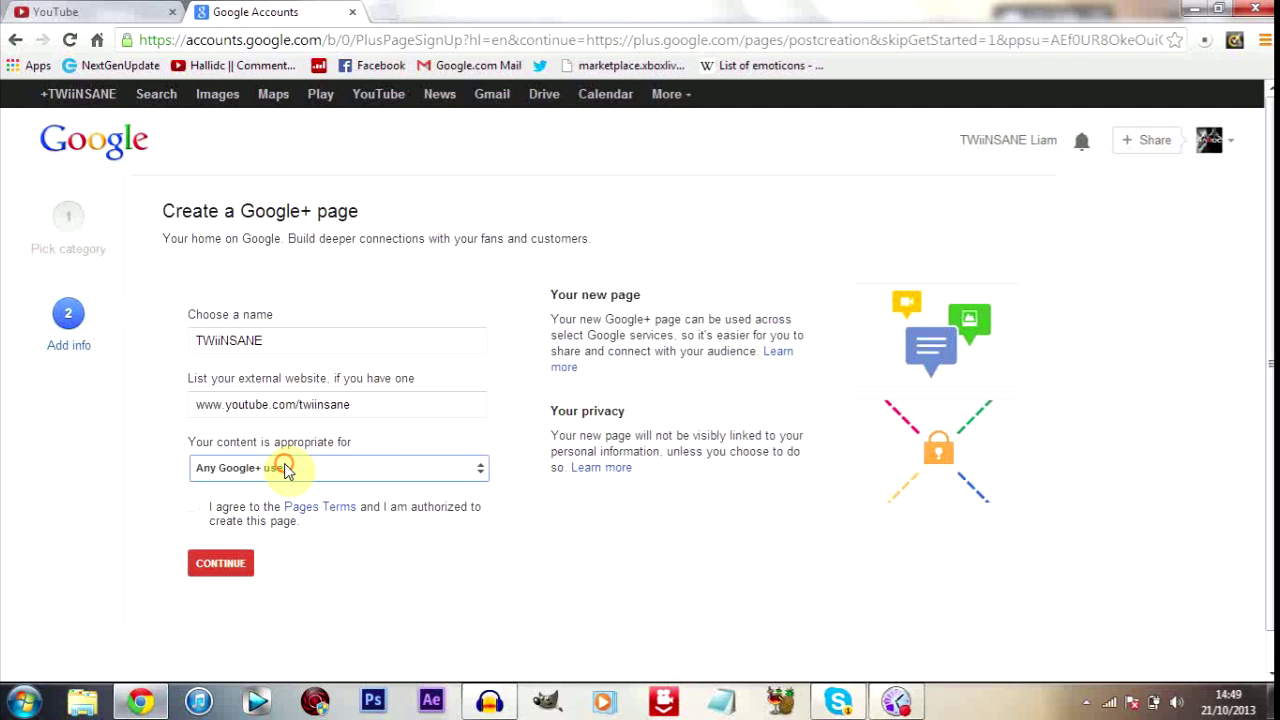
pyautogui.click(194, 507)
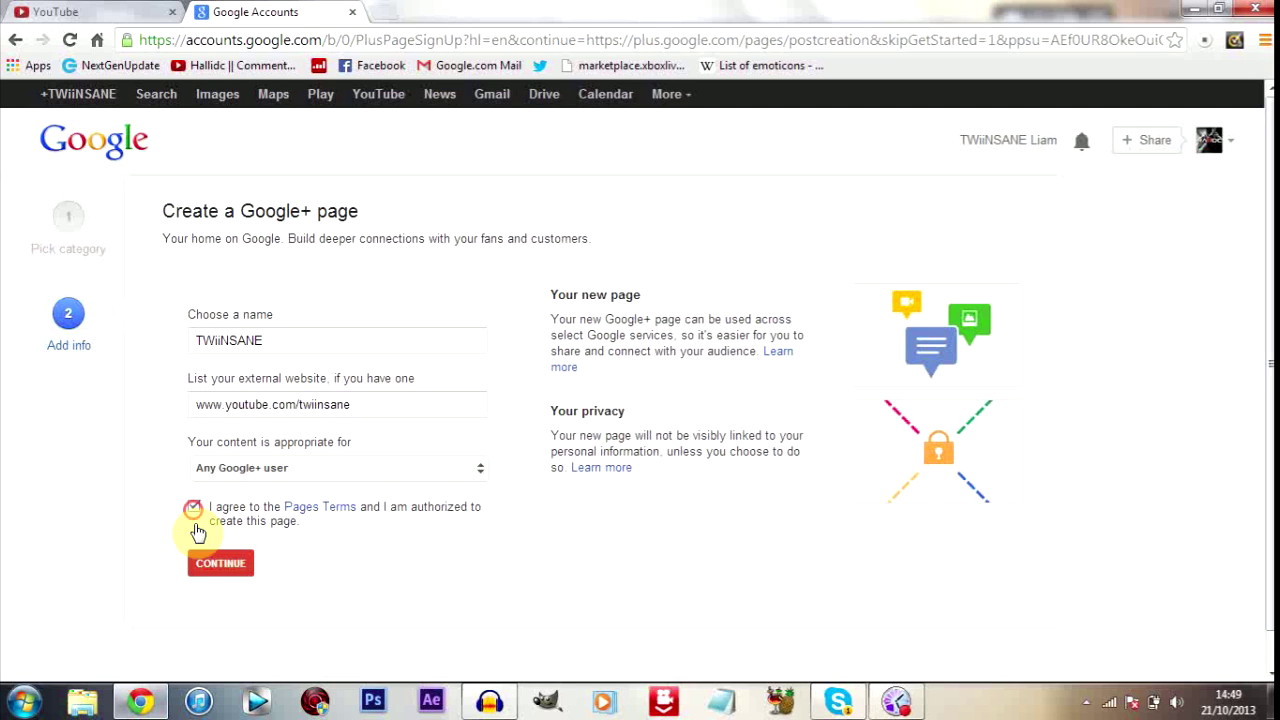
pyautogui.click(120, 12)
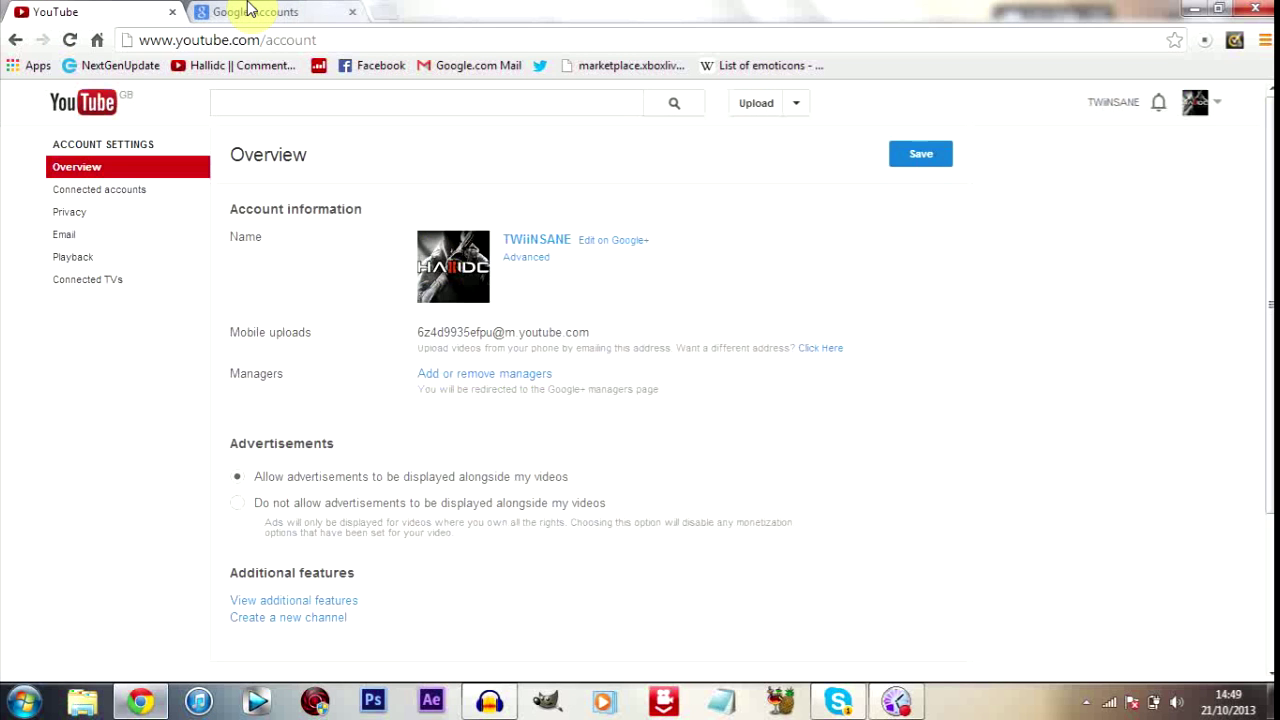
# From YouTube settings, reopen the channel's Google+ page, leaving people visibility settings unchanged.
pyautogui.click(248, 10)
pyautogui.click(105, 10)
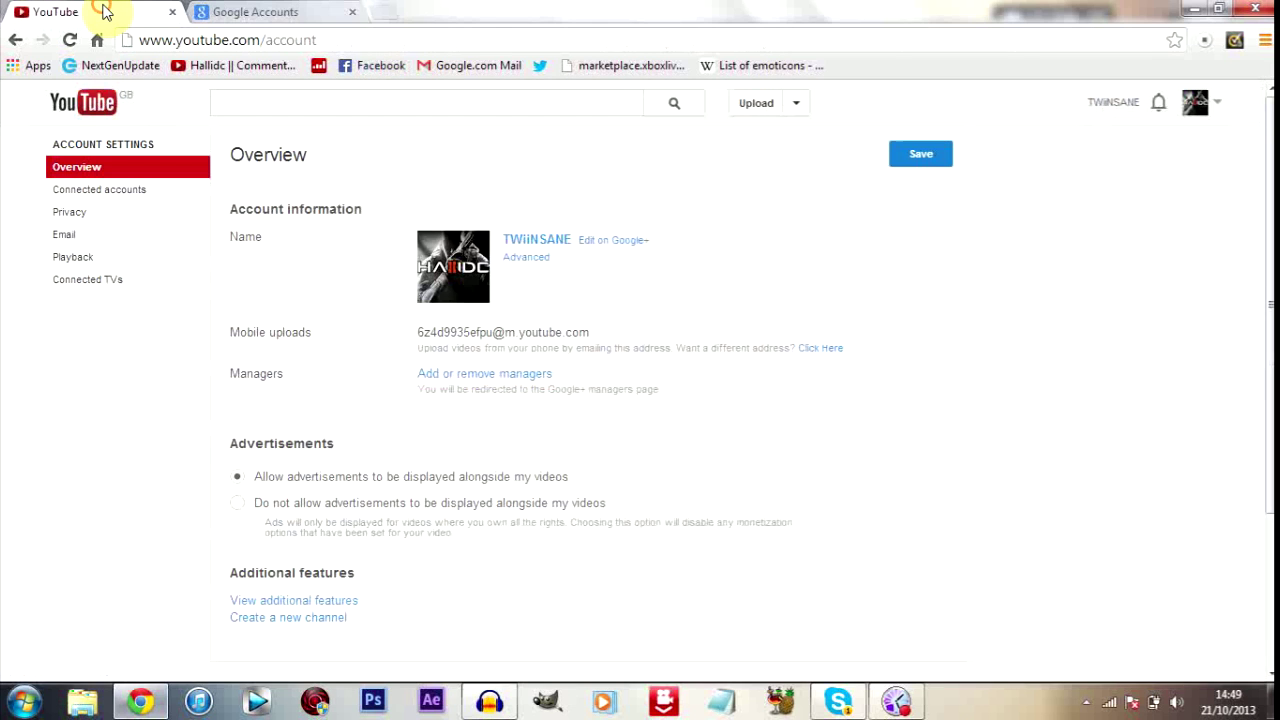
pyautogui.click(598, 243)
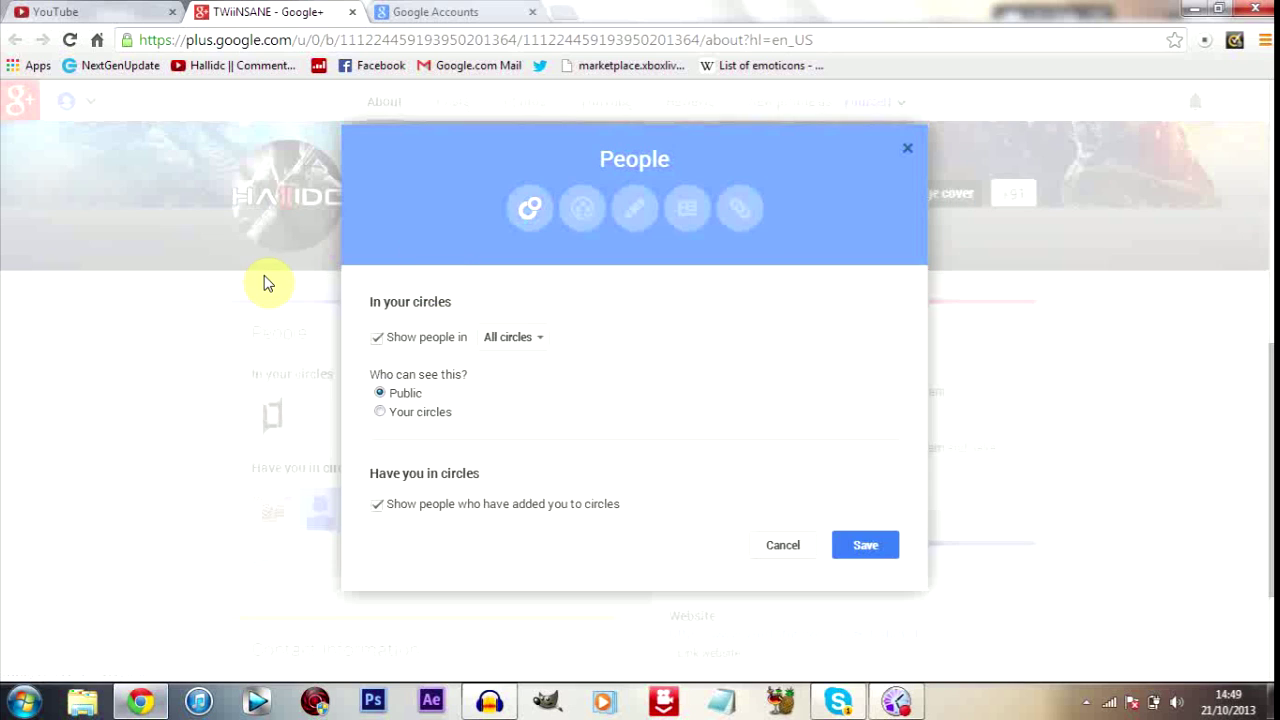
pyautogui.click(790, 548)
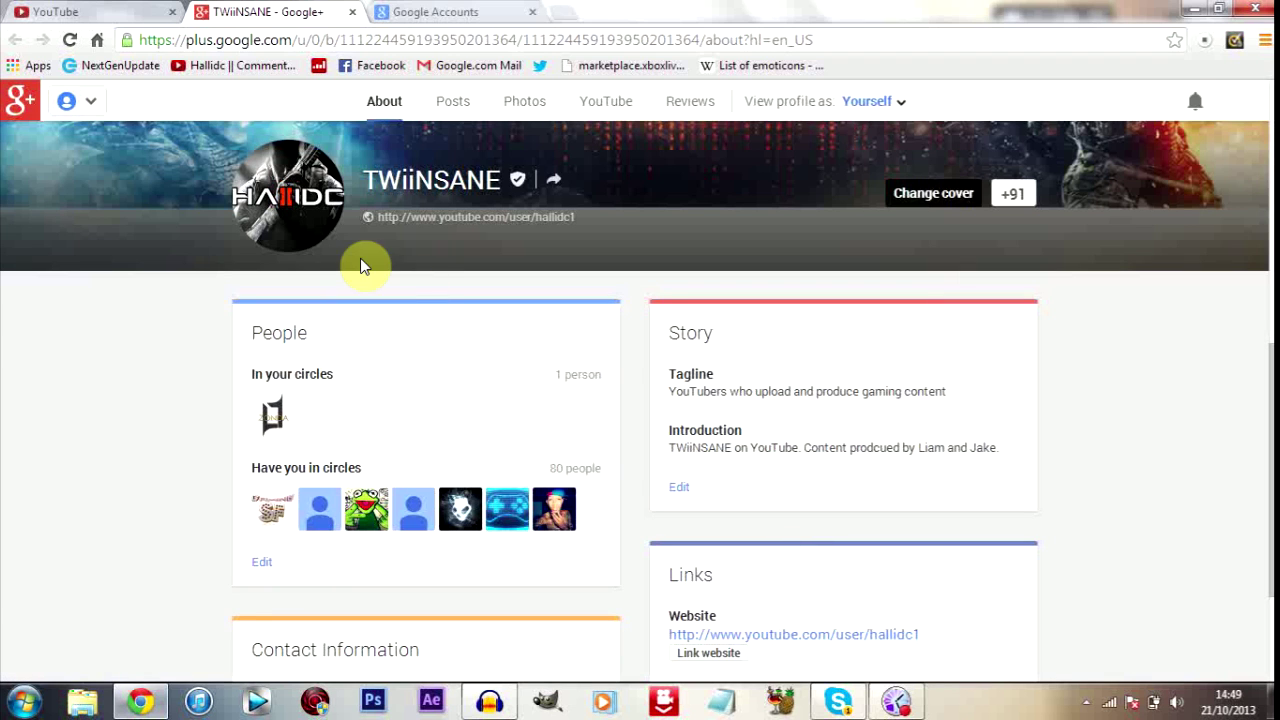
# Cancel the name edit to keep TWiiNSANE and open the linked YouTube channel.
pyautogui.click(405, 187)
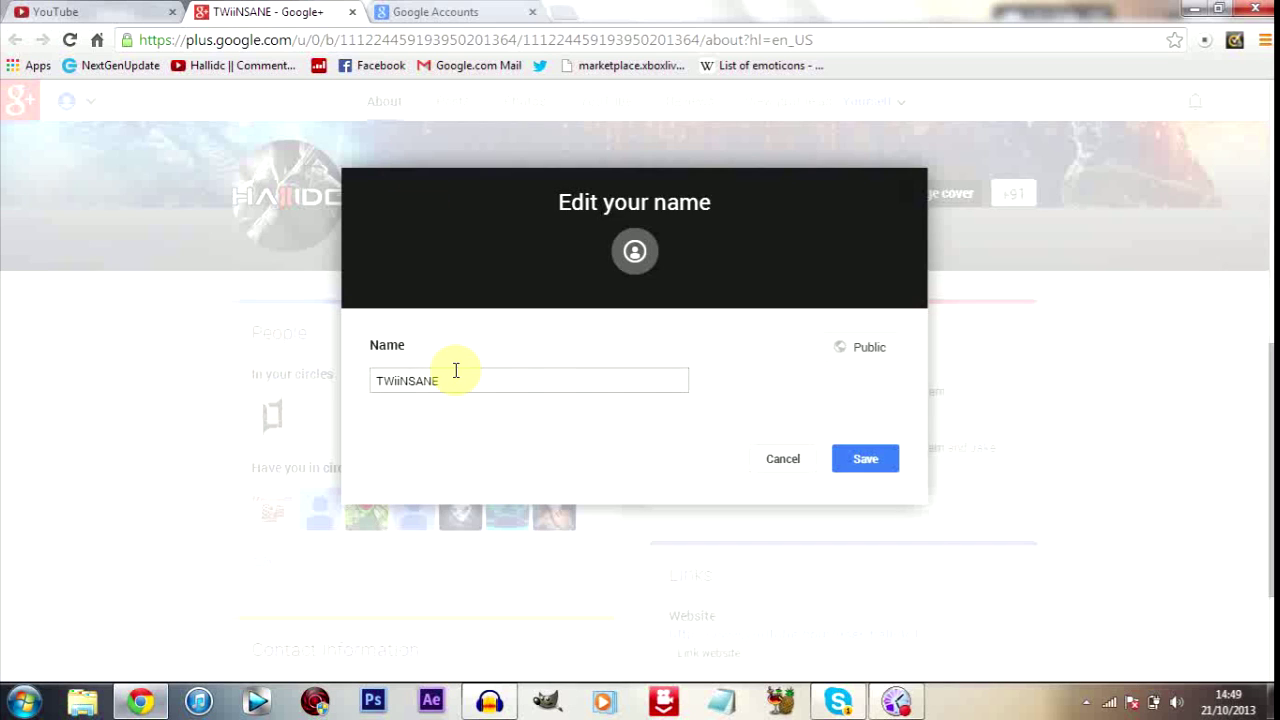
pyautogui.click(768, 460)
pyautogui.click(434, 195)
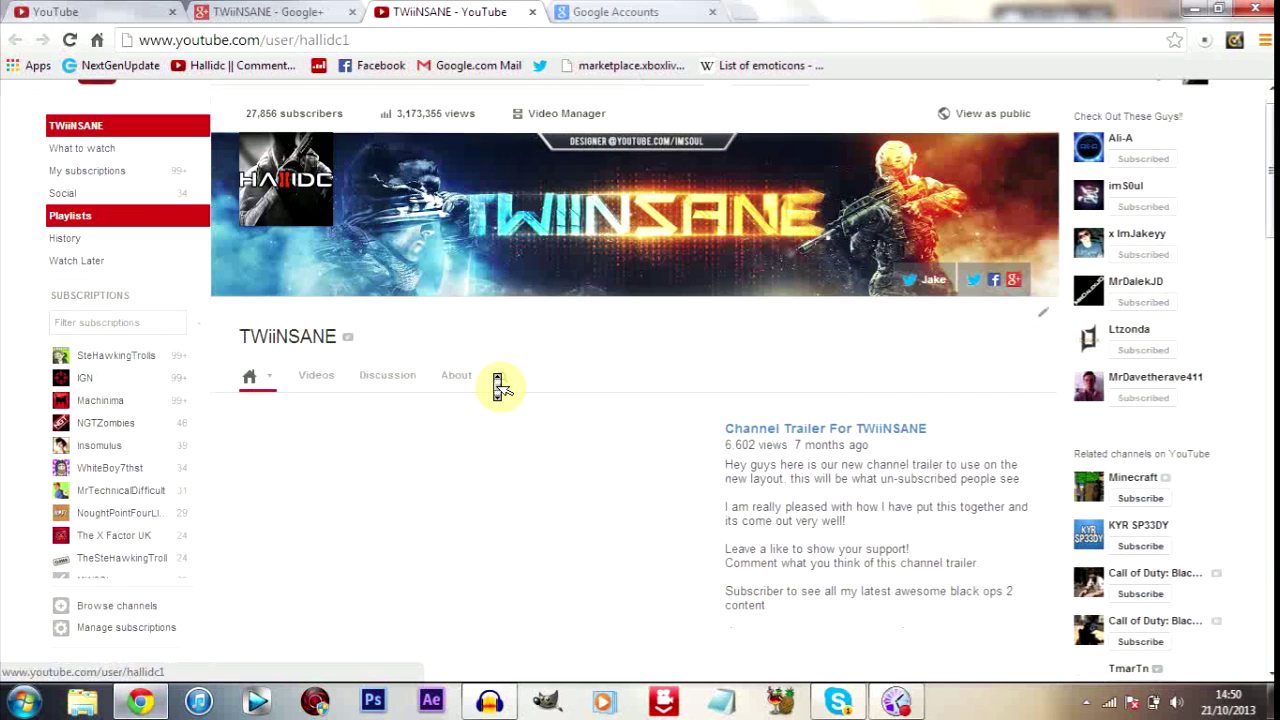
pyautogui.scroll(-3, 497, 381)
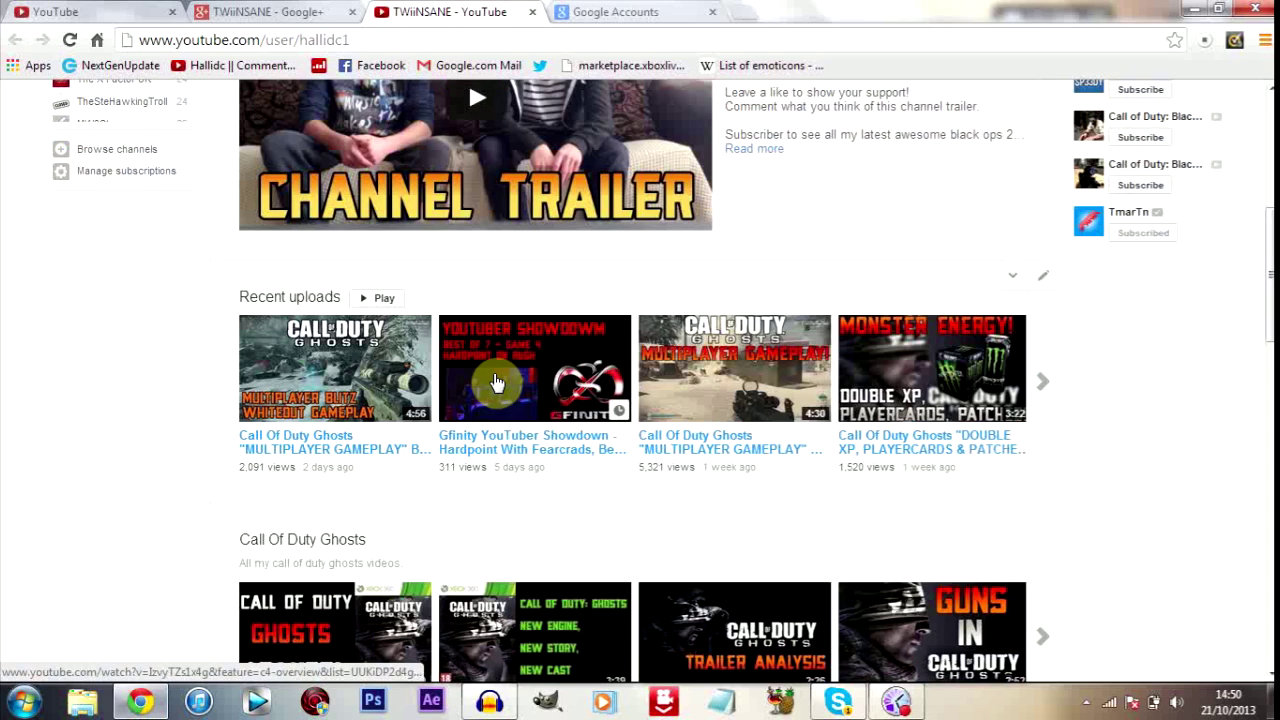
# Browse down the TWiiNSANE channel page to its Black Ops 2 videos.
pyautogui.scroll(5, 486, 223)
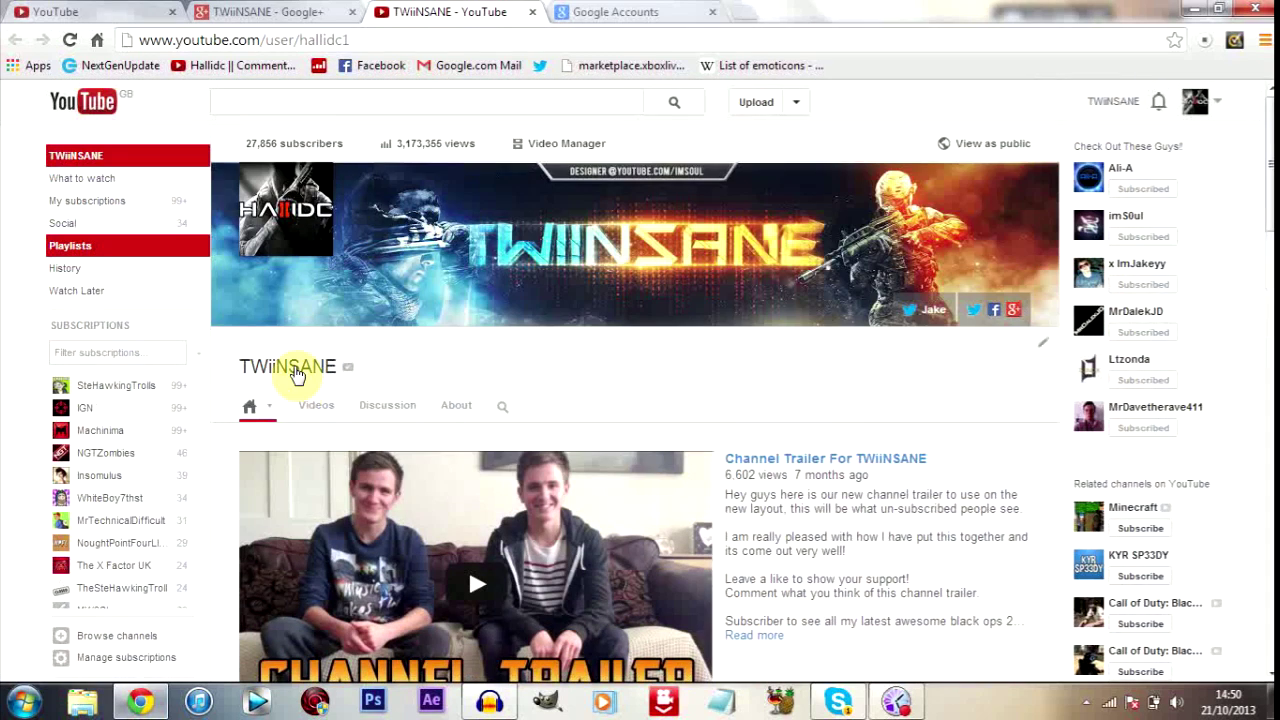
pyautogui.scroll(-7, 297, 374)
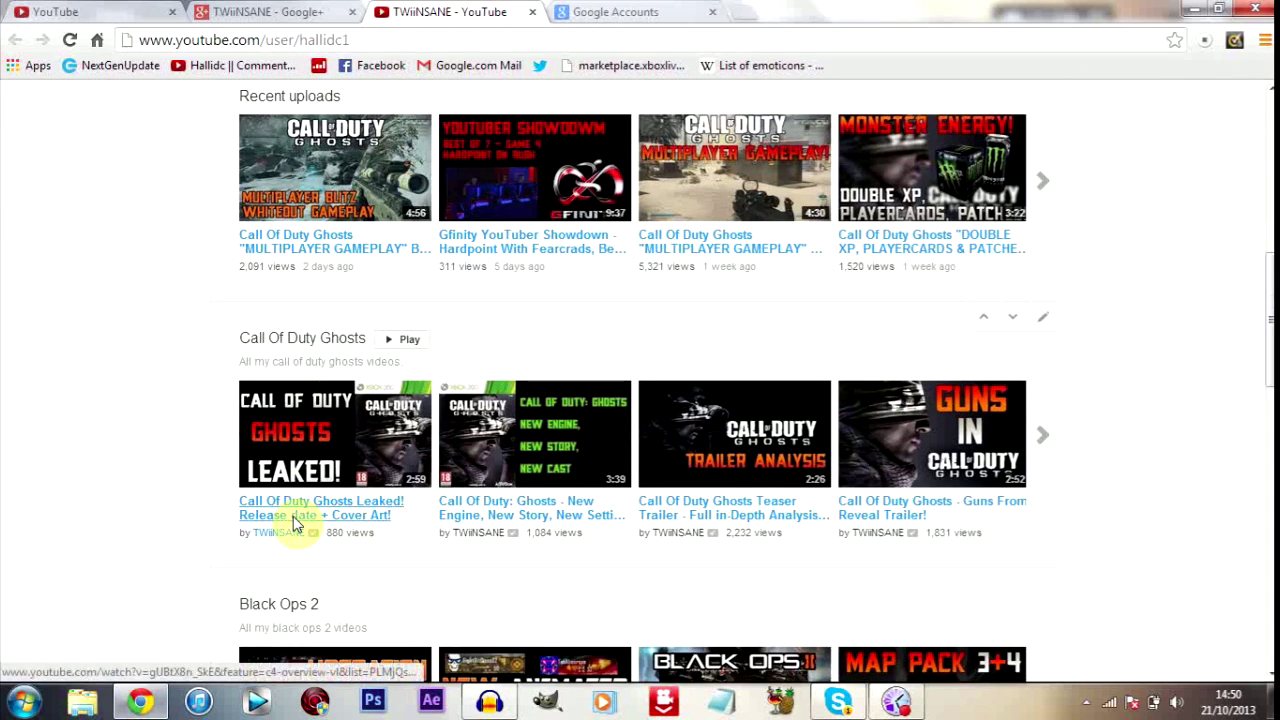
pyautogui.scroll(-4, 266, 537)
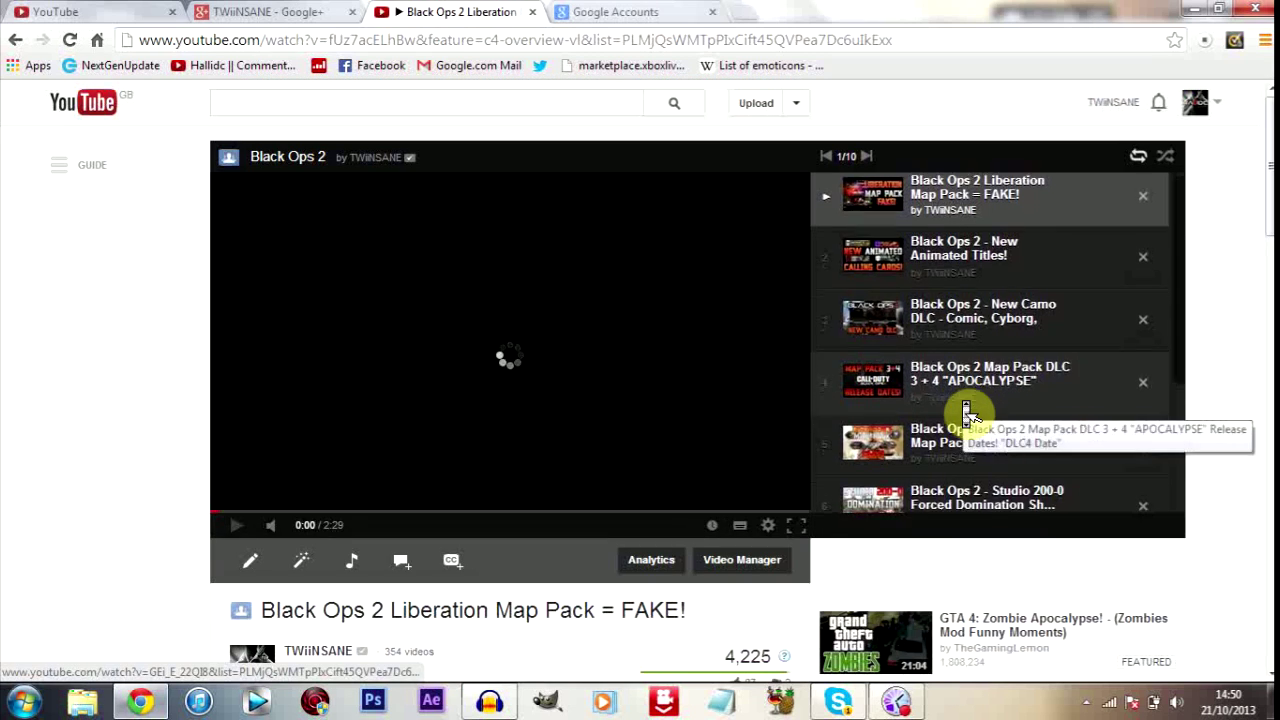
pyautogui.scroll(-5, 966, 412)
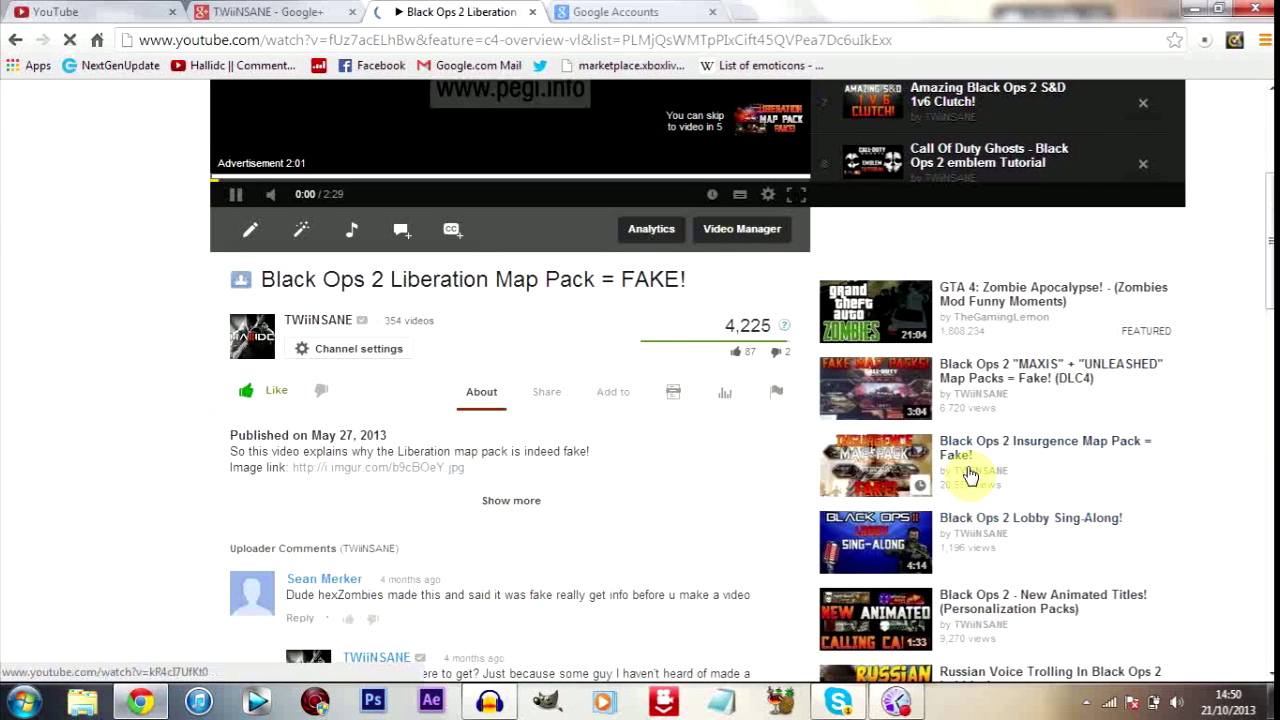
pyautogui.scroll(4, 491, 451)
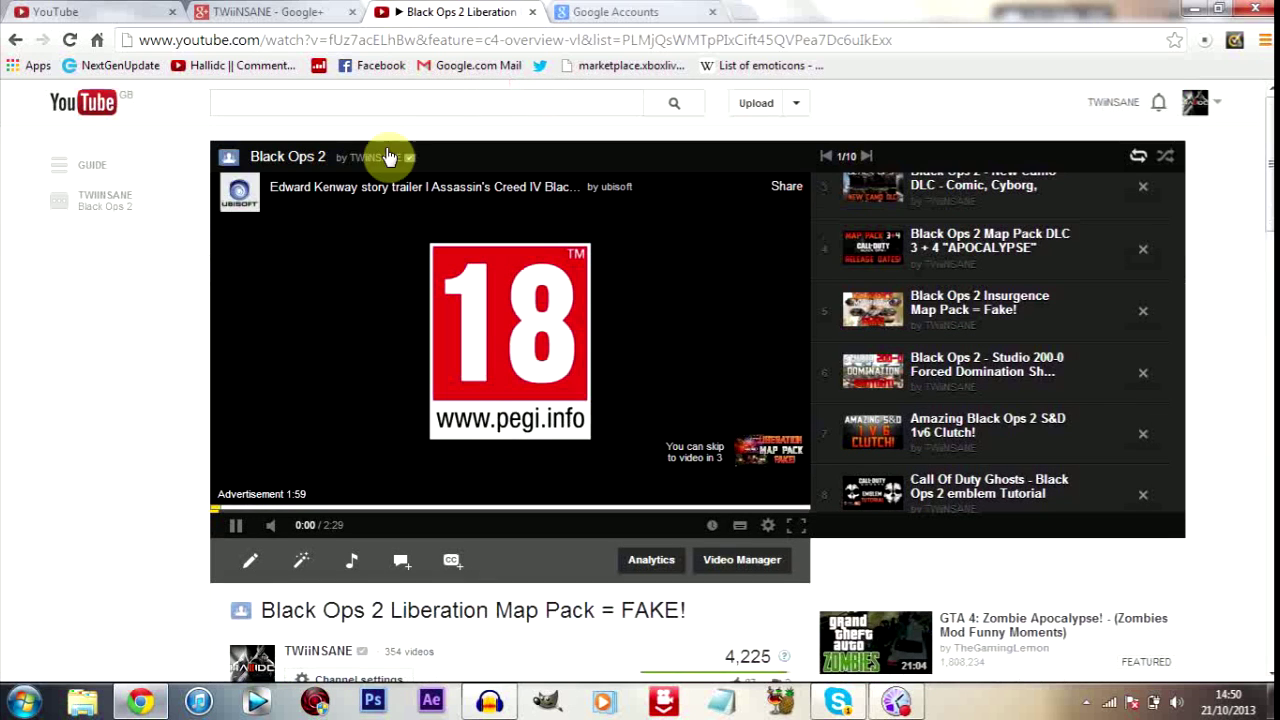
pyautogui.click(339, 93)
# Search 'optic kay', browse that channel result, then close its tab with Ctrl+W.
pyautogui.write('optic')
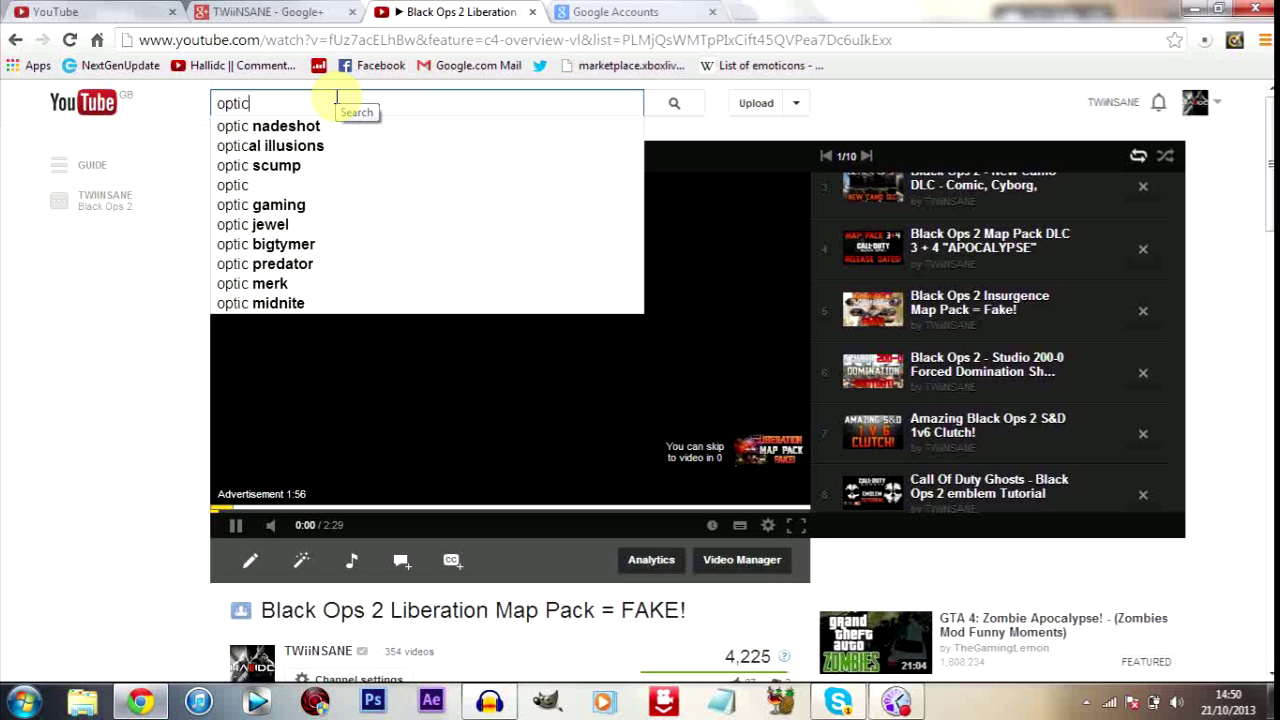
pyautogui.write(' kay')
pyautogui.press('Return')
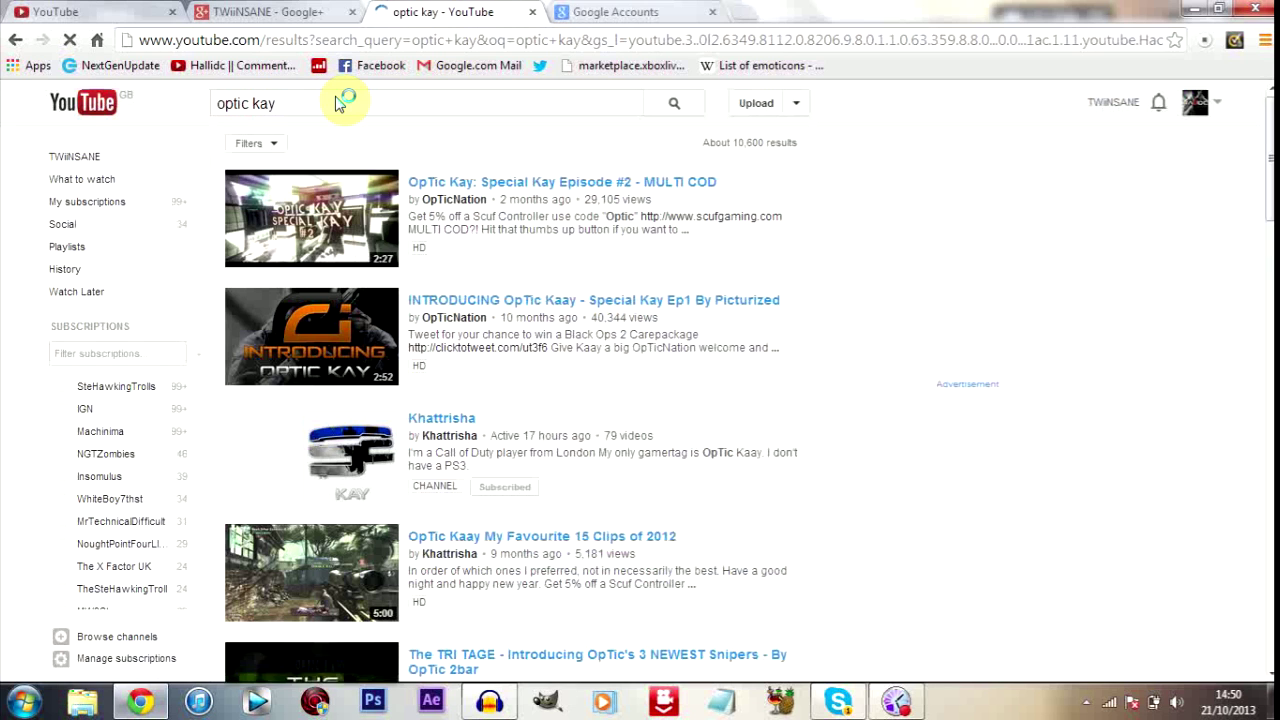
pyautogui.click(451, 440)
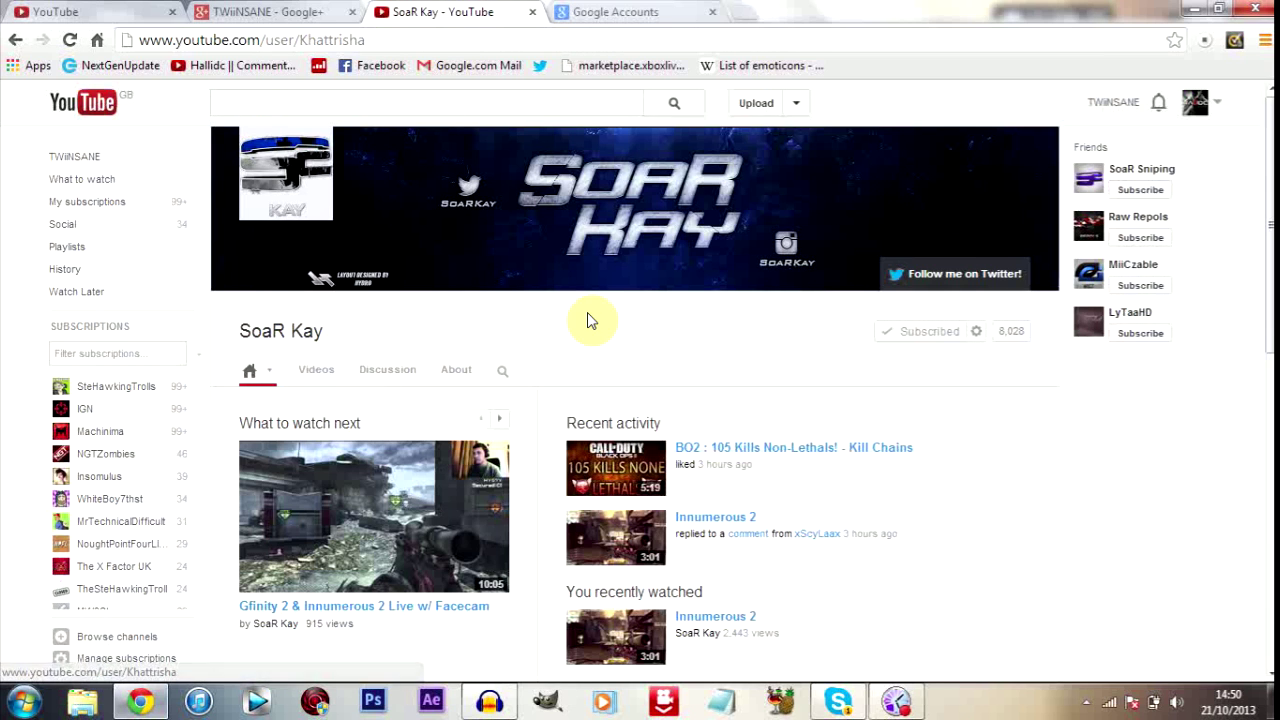
pyautogui.scroll(-3, 587, 320)
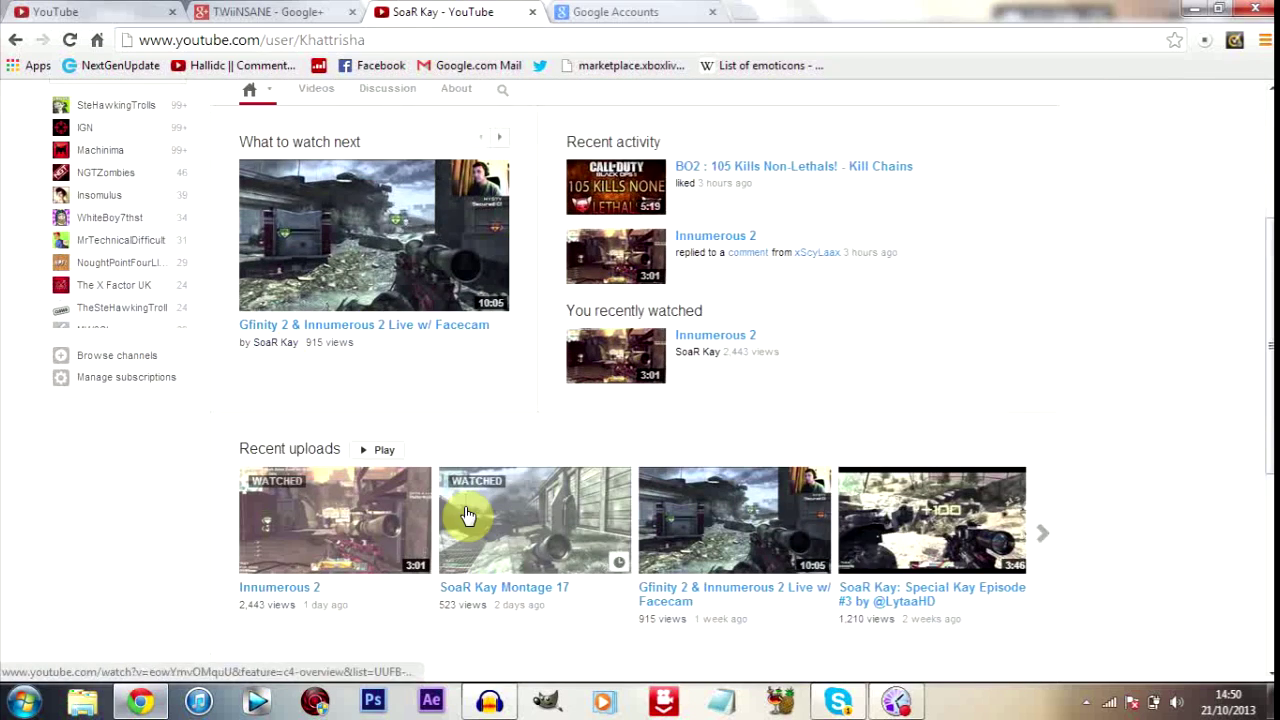
pyautogui.scroll(-5, 468, 515)
pyautogui.scroll(4, 380, 400)
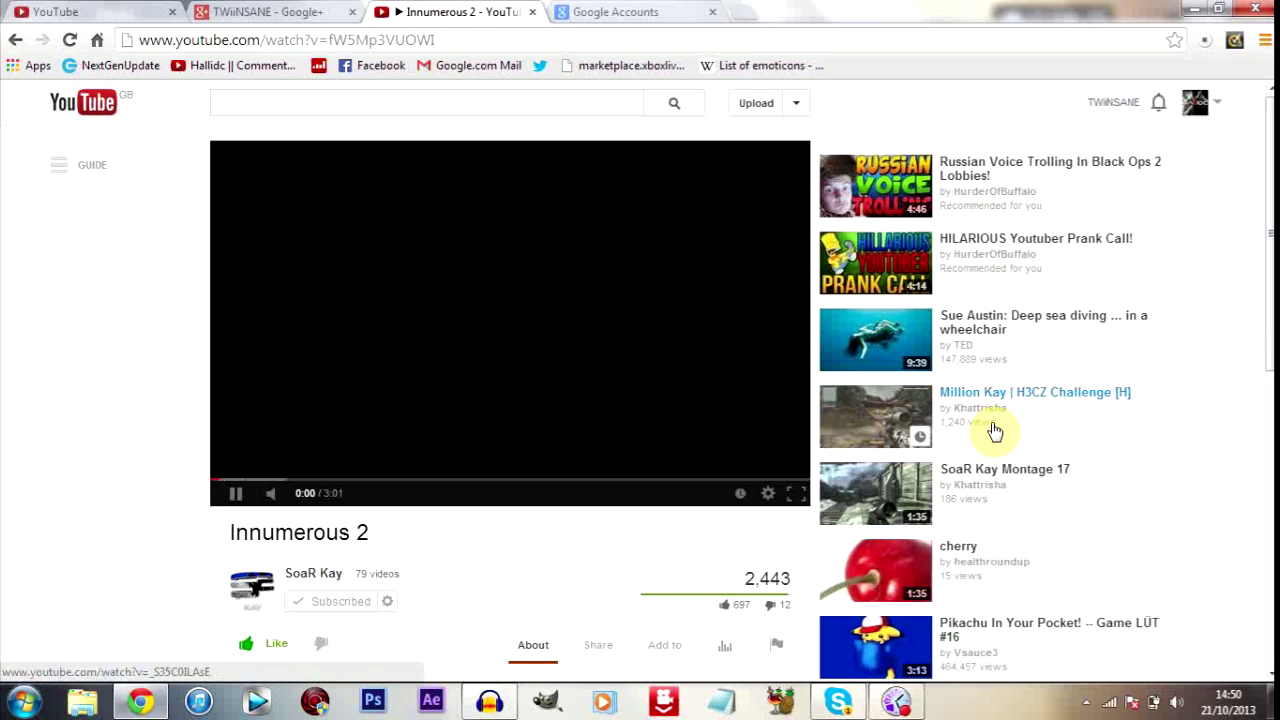
pyautogui.scroll(-1, 975, 420)
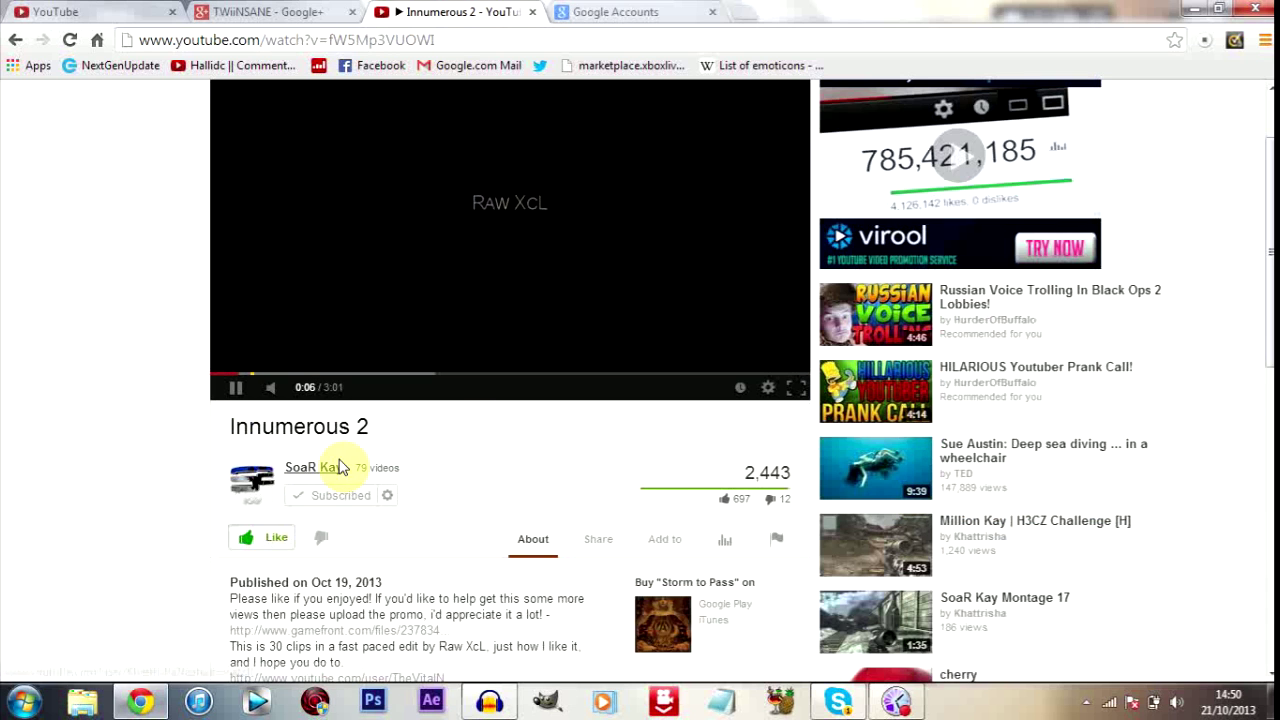
pyautogui.hotkey('ctrl', 'w')
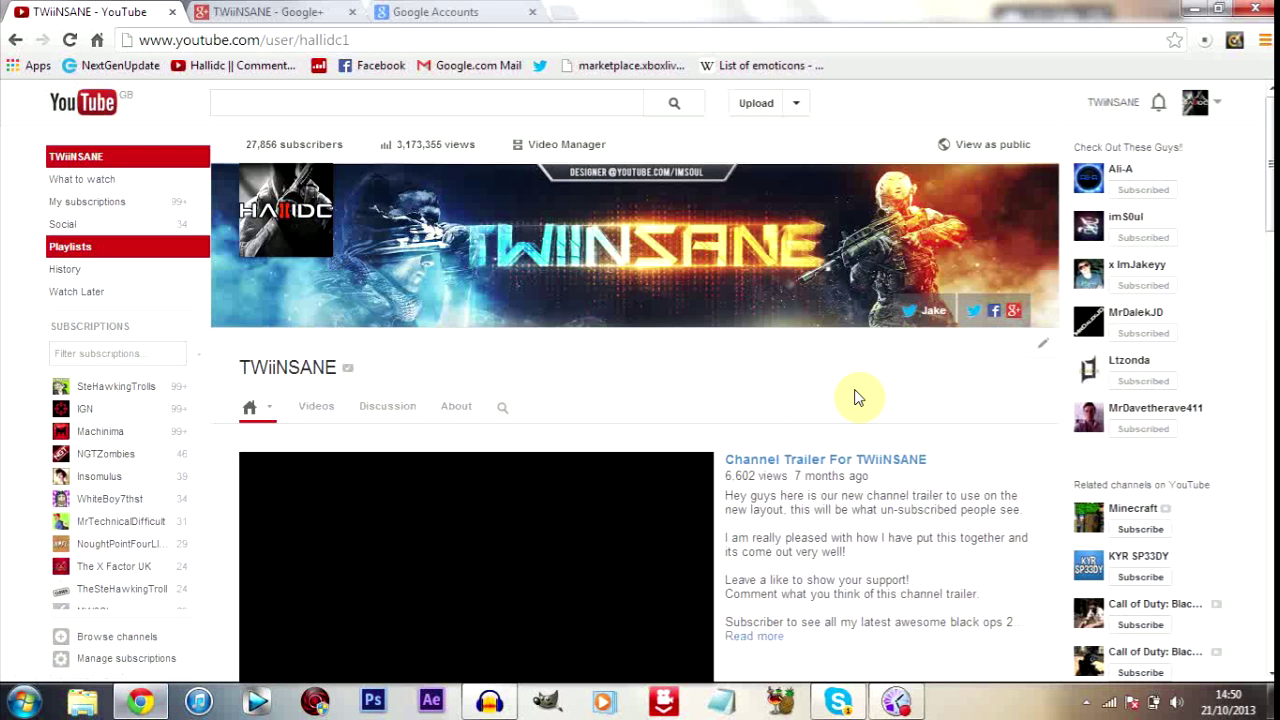
# Open YouTube settings for TWiiNSANE from the account avatar menu.
pyautogui.click(1196, 107)
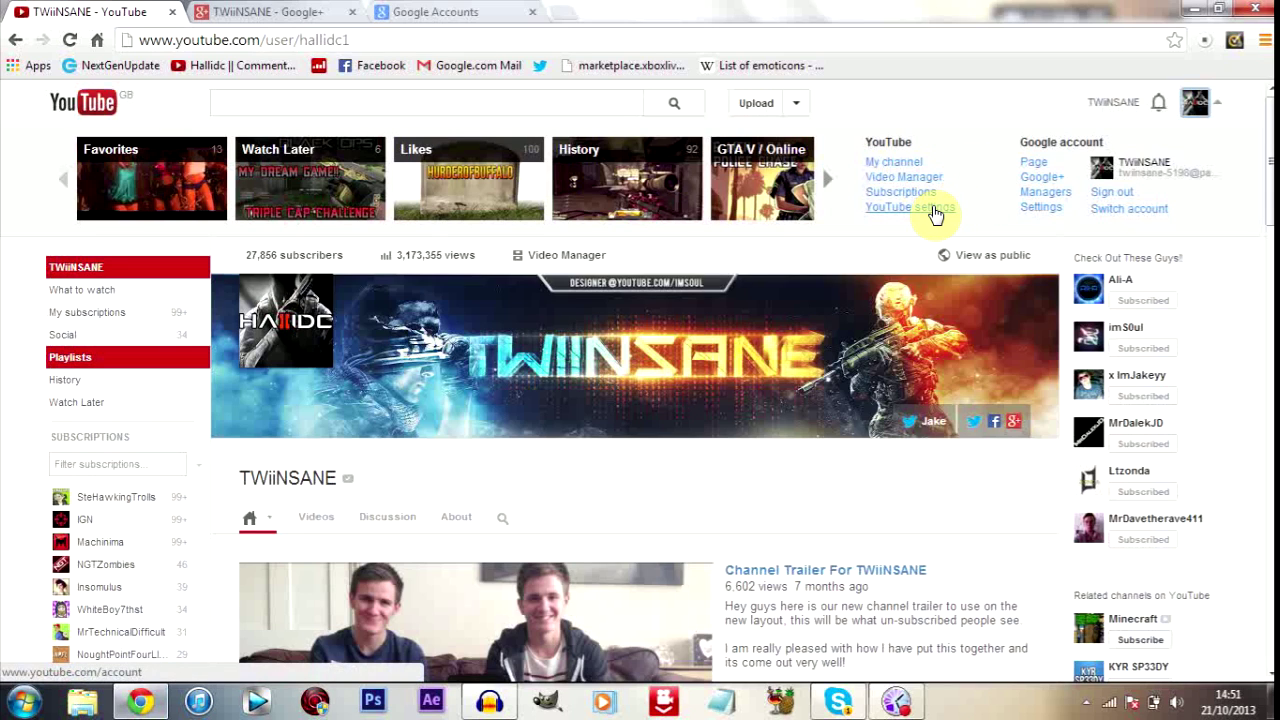
pyautogui.click(938, 209)
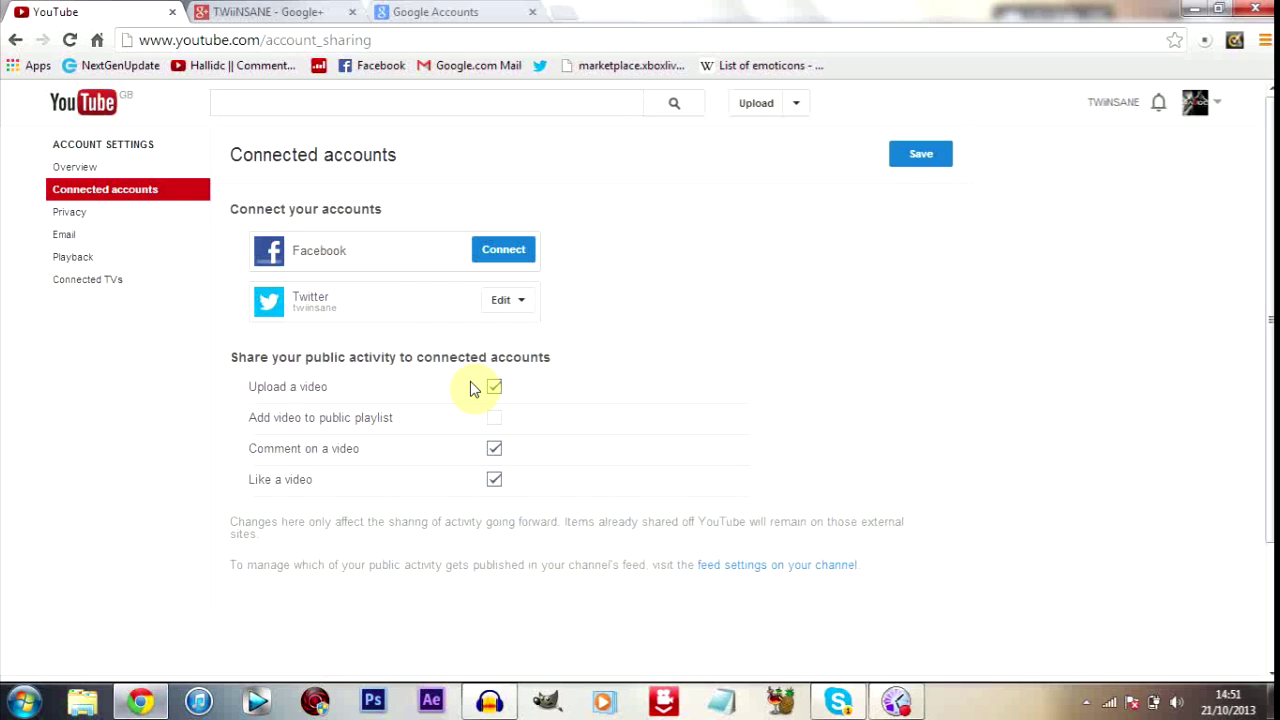
# Choose which activity (uploads, comments, likes) is shared to Twitter and save the settings.
pyautogui.click(496, 477)
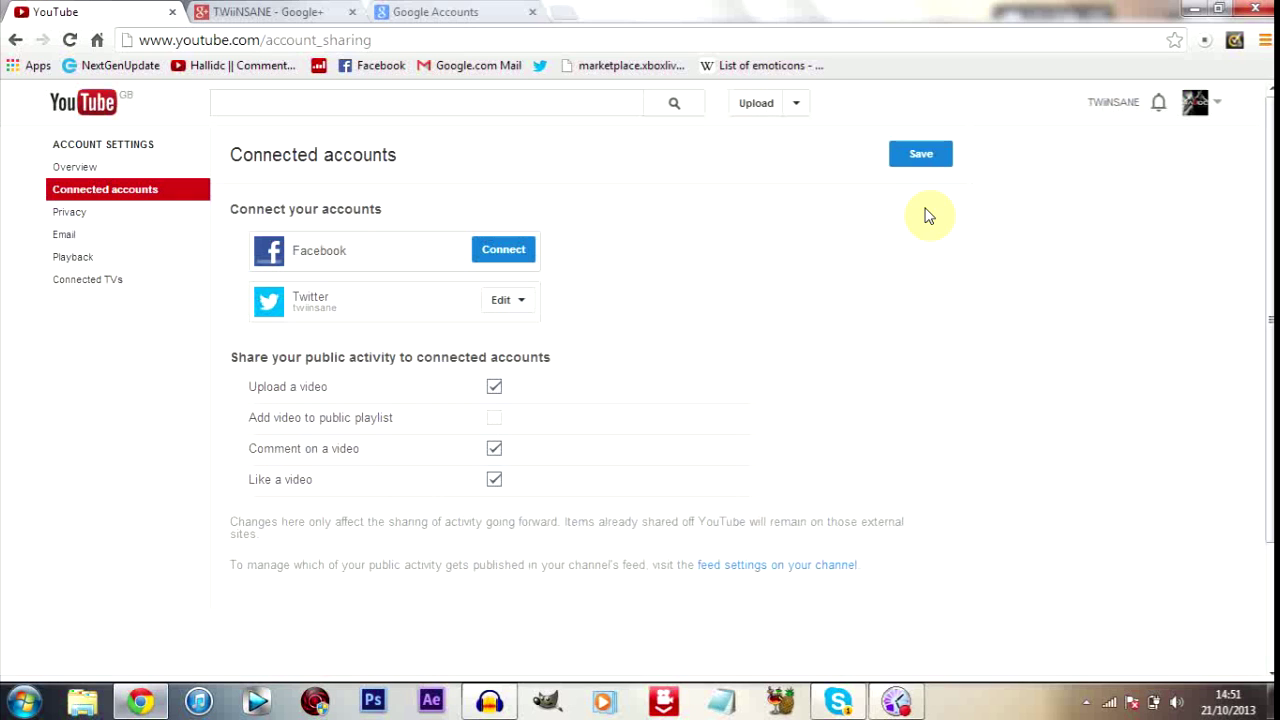
pyautogui.click(918, 153)
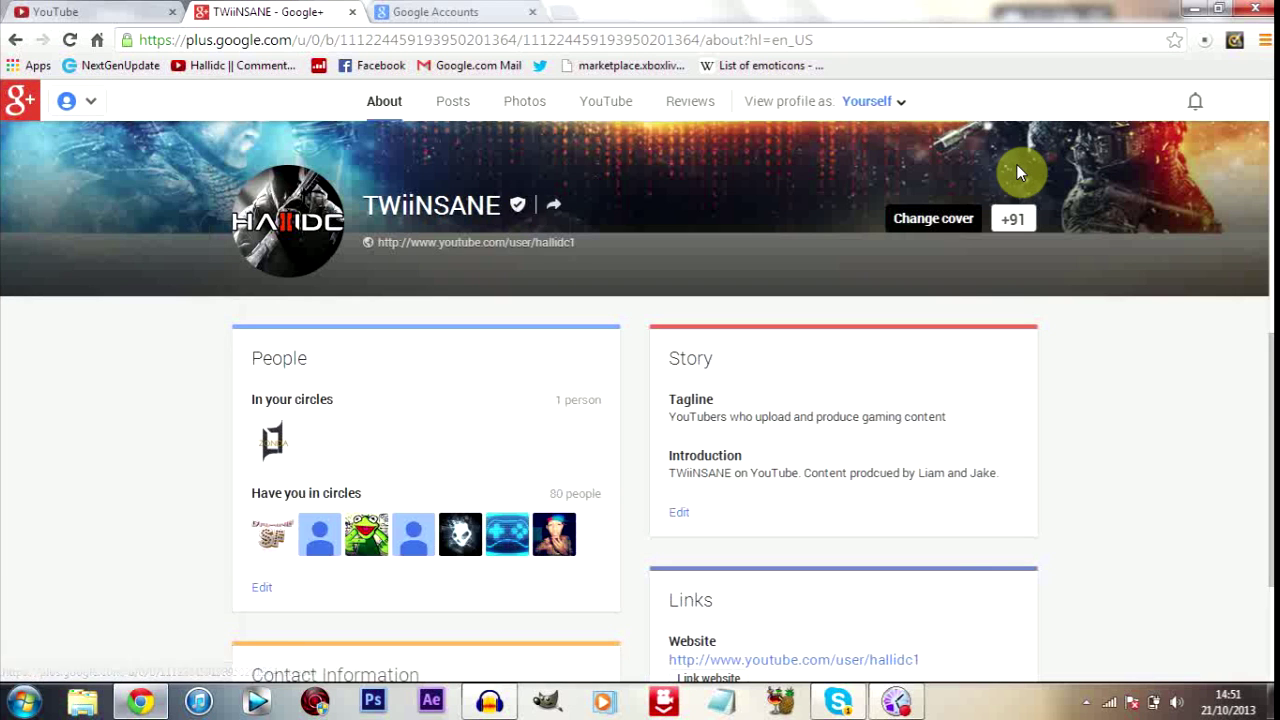
# Open the Google+ Pages dashboard listing the two TWiiNSANE pages you manage.
pyautogui.click(1018, 166)
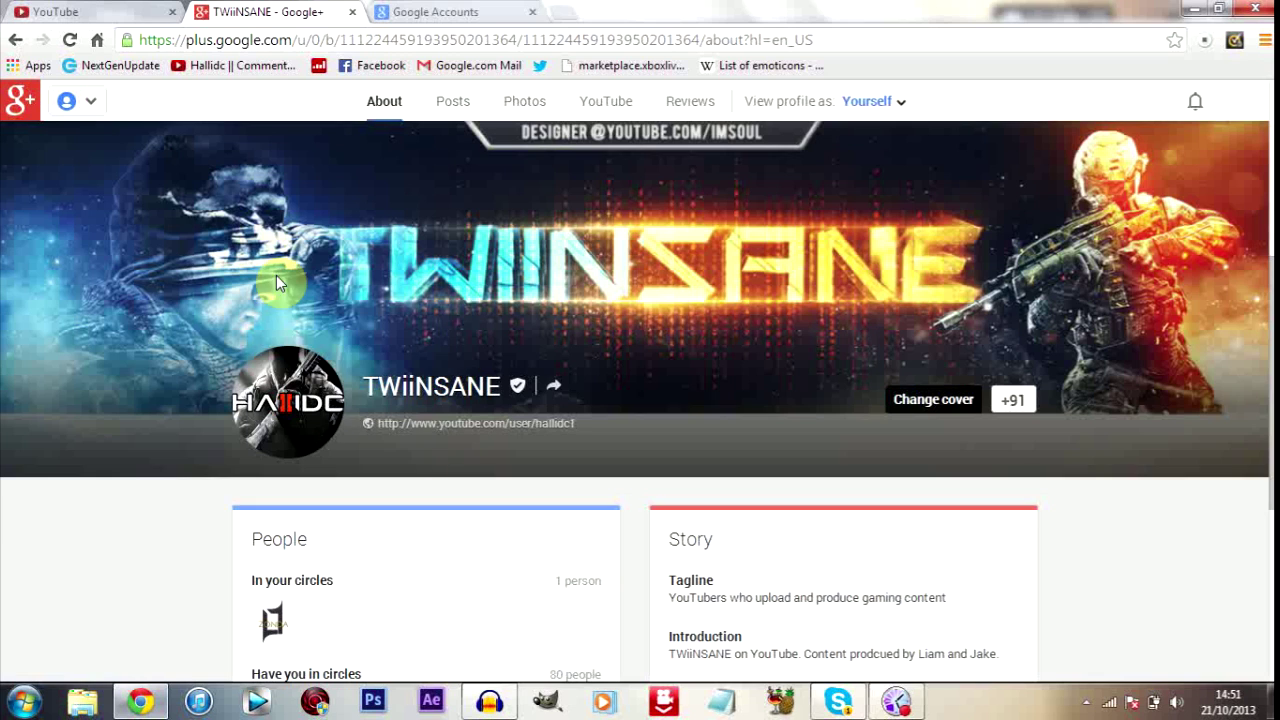
pyautogui.moveTo(211, 400)
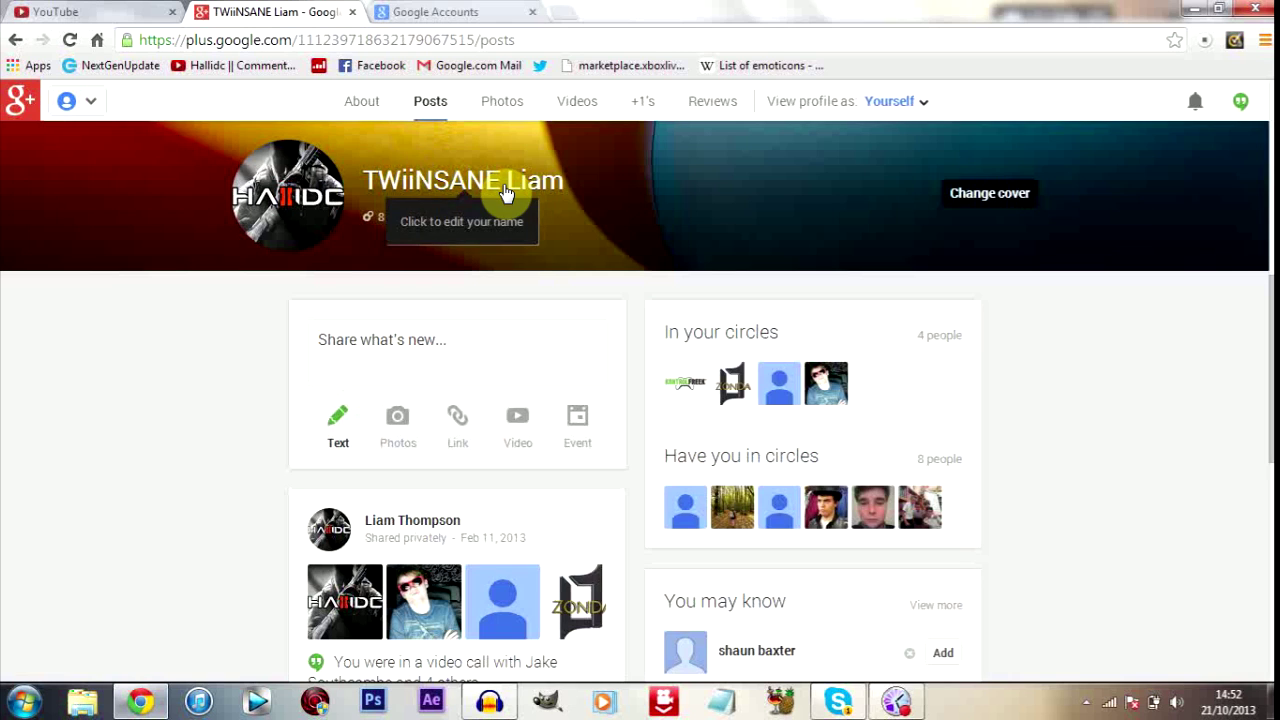
pyautogui.moveTo(86, 108)
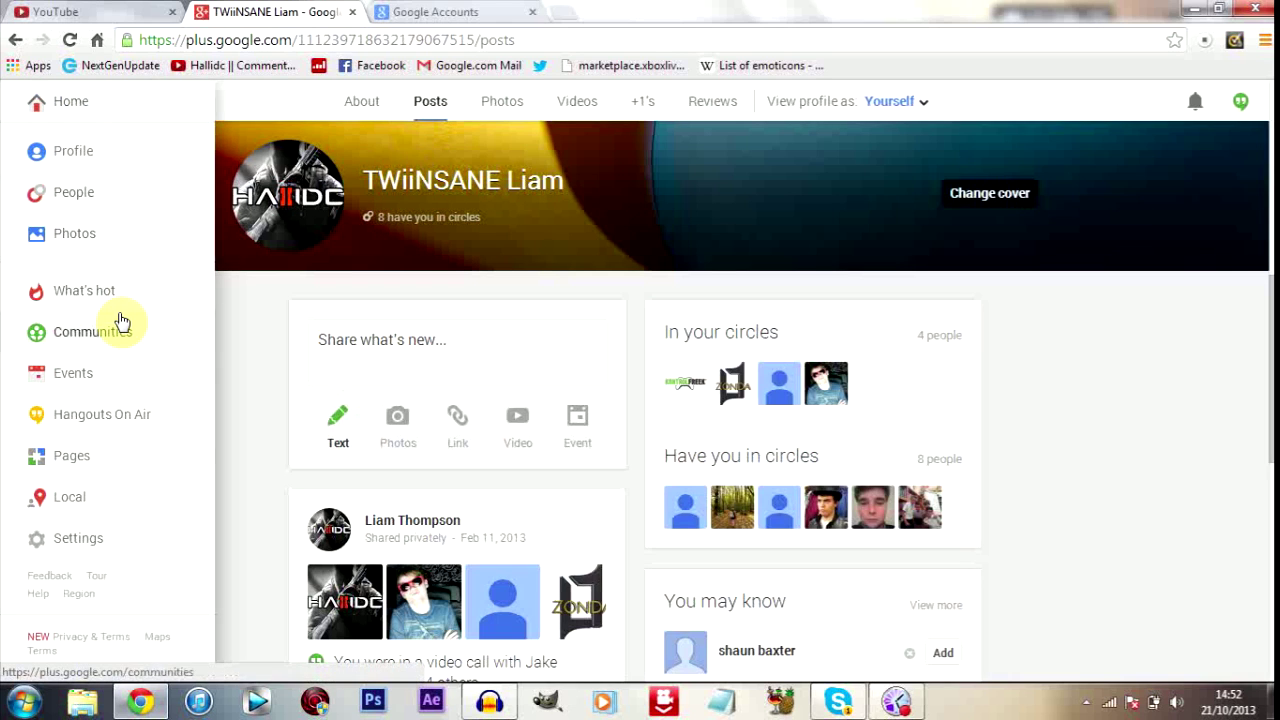
pyautogui.click(76, 456)
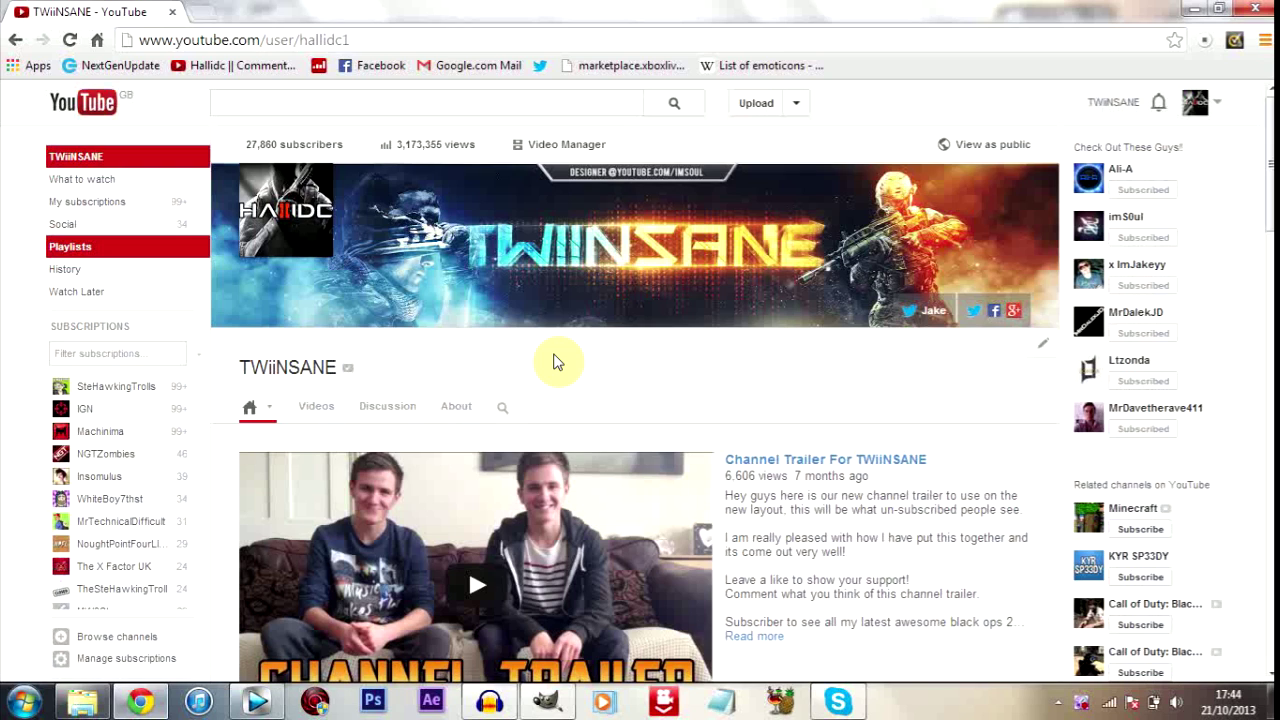
# Check the verified badge beside TWiiNSANE on the Google+ page and the YouTube channel, ending on the channel.
pyautogui.moveTo(347, 375)
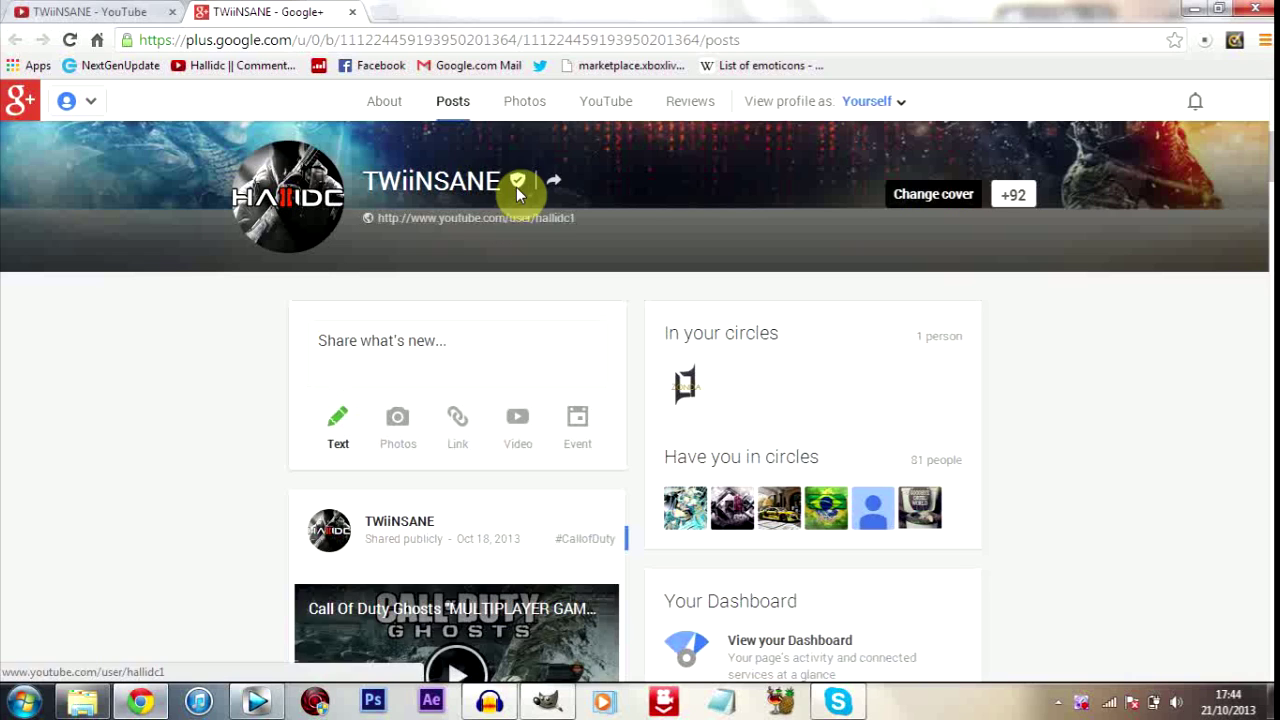
pyautogui.moveTo(518, 178)
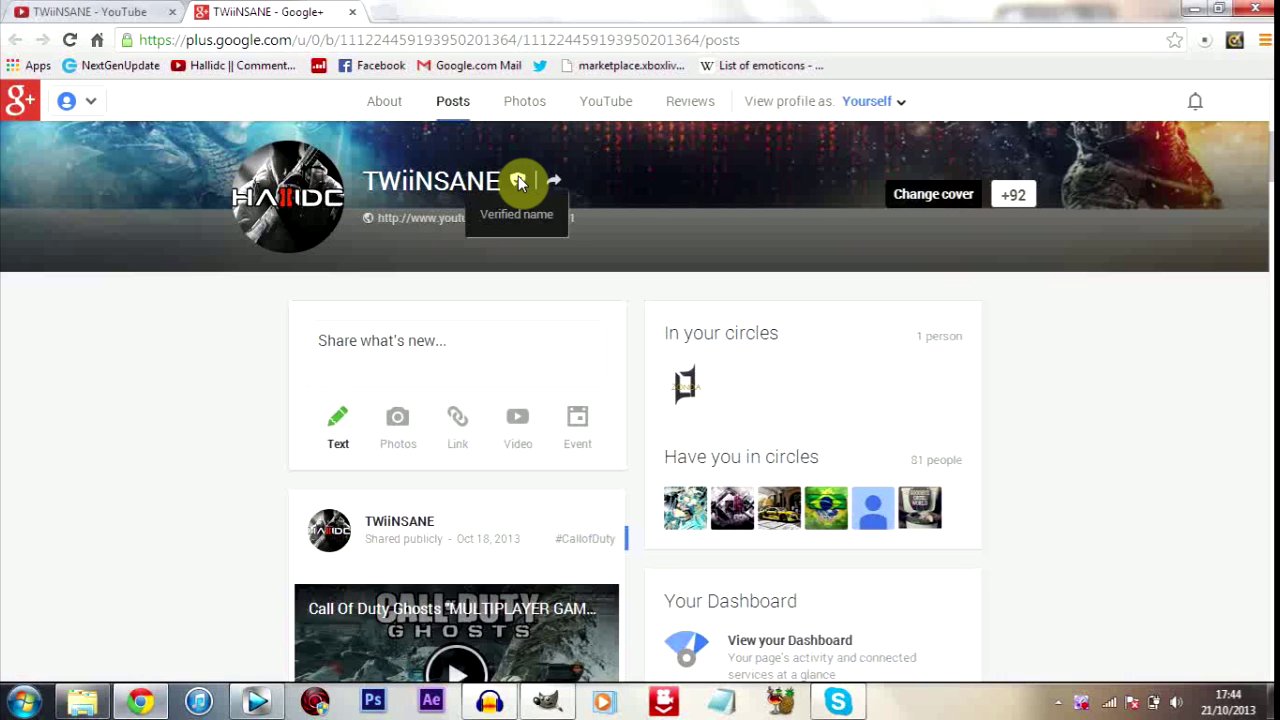
pyautogui.click(90, 11)
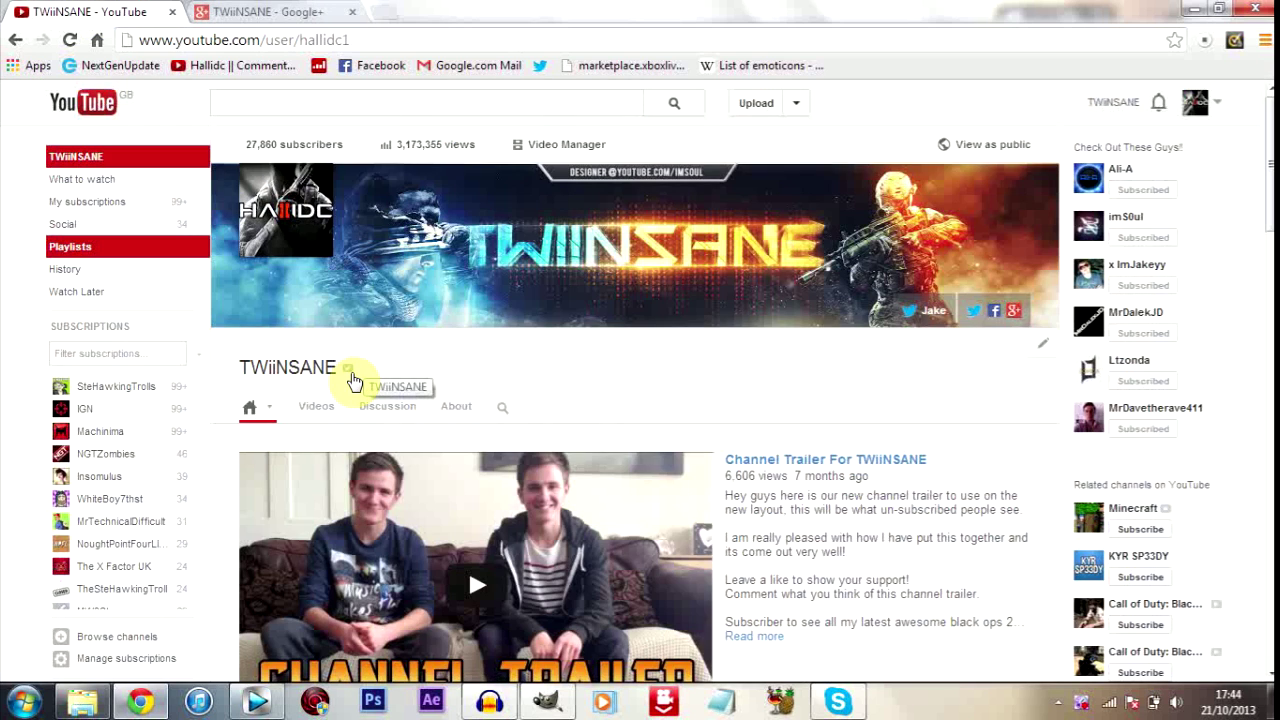
pyautogui.click(300, 11)
pyautogui.moveTo(518, 182)
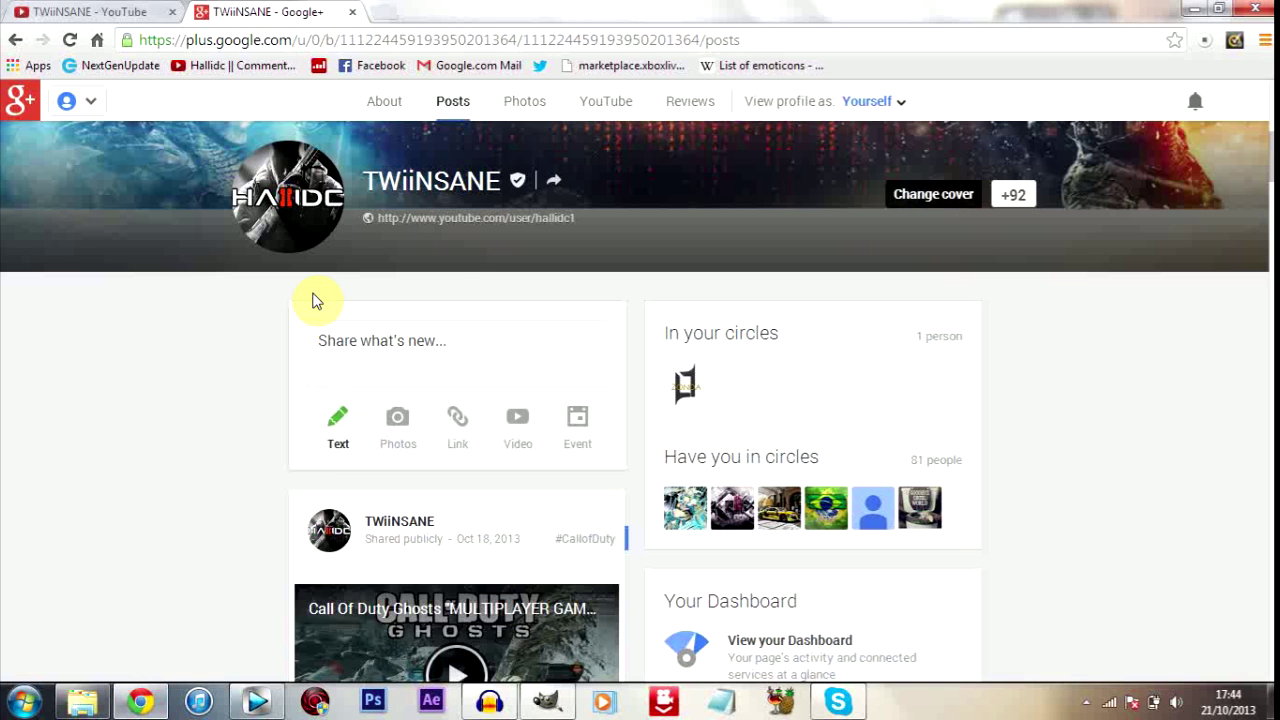
pyautogui.click(110, 11)
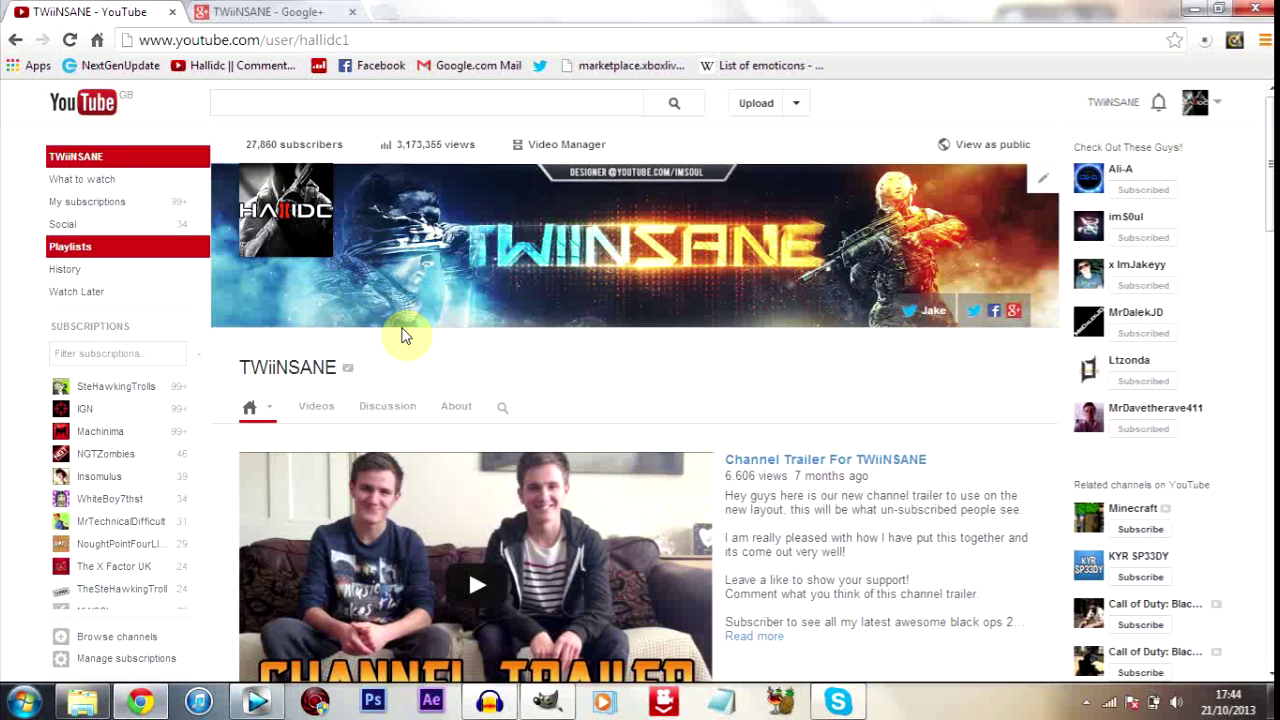
pyautogui.click(392, 10)
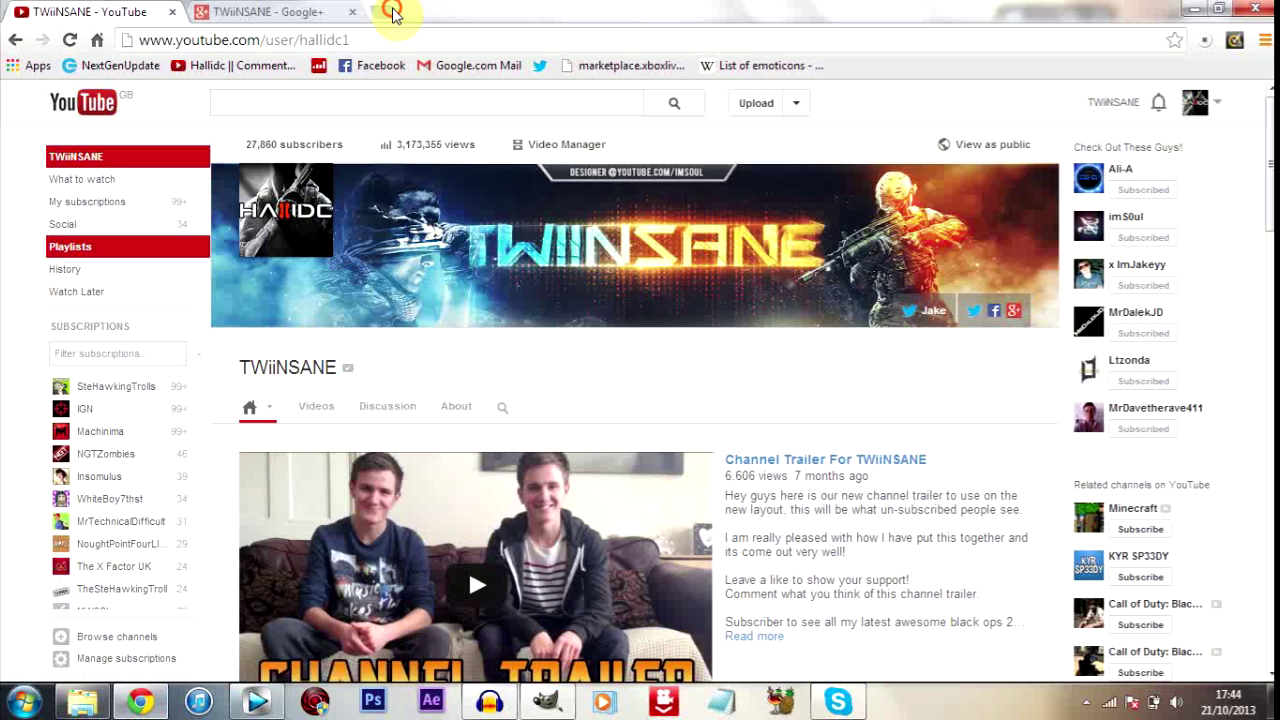
pyautogui.click(115, 11)
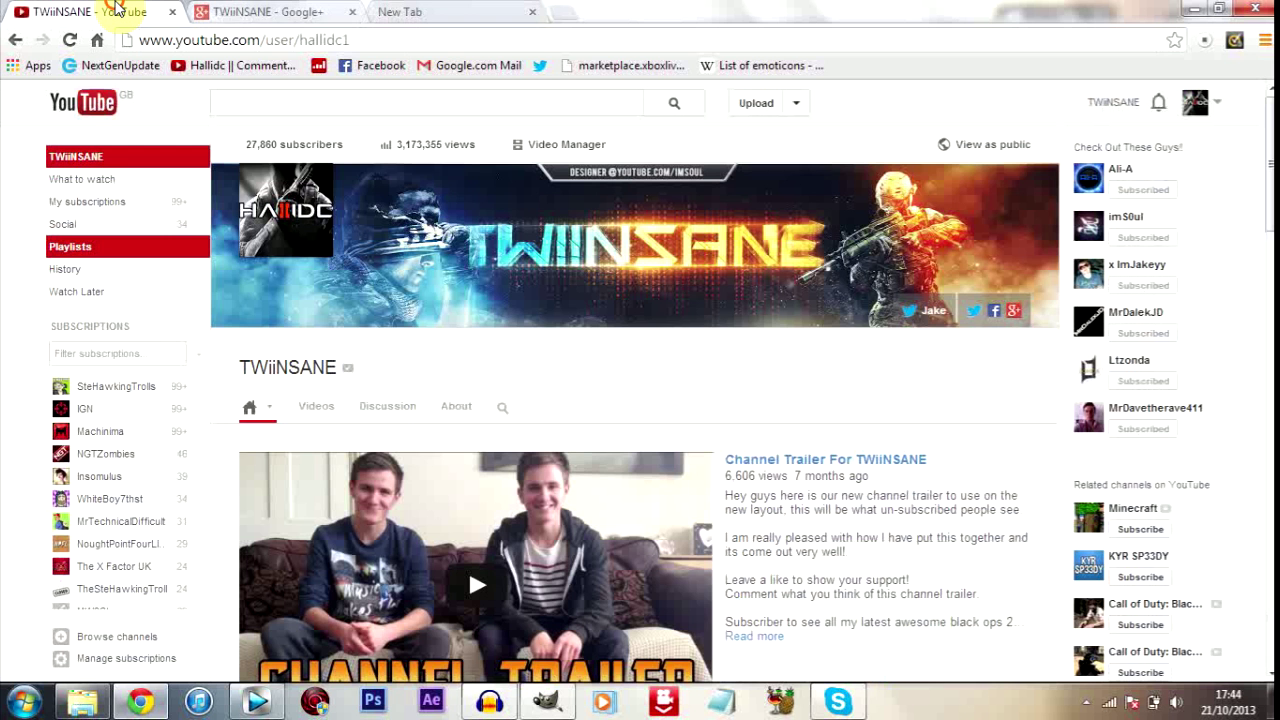
pyautogui.click(381, 106)
pyautogui.write('tmartn')
pyautogui.press('Return')
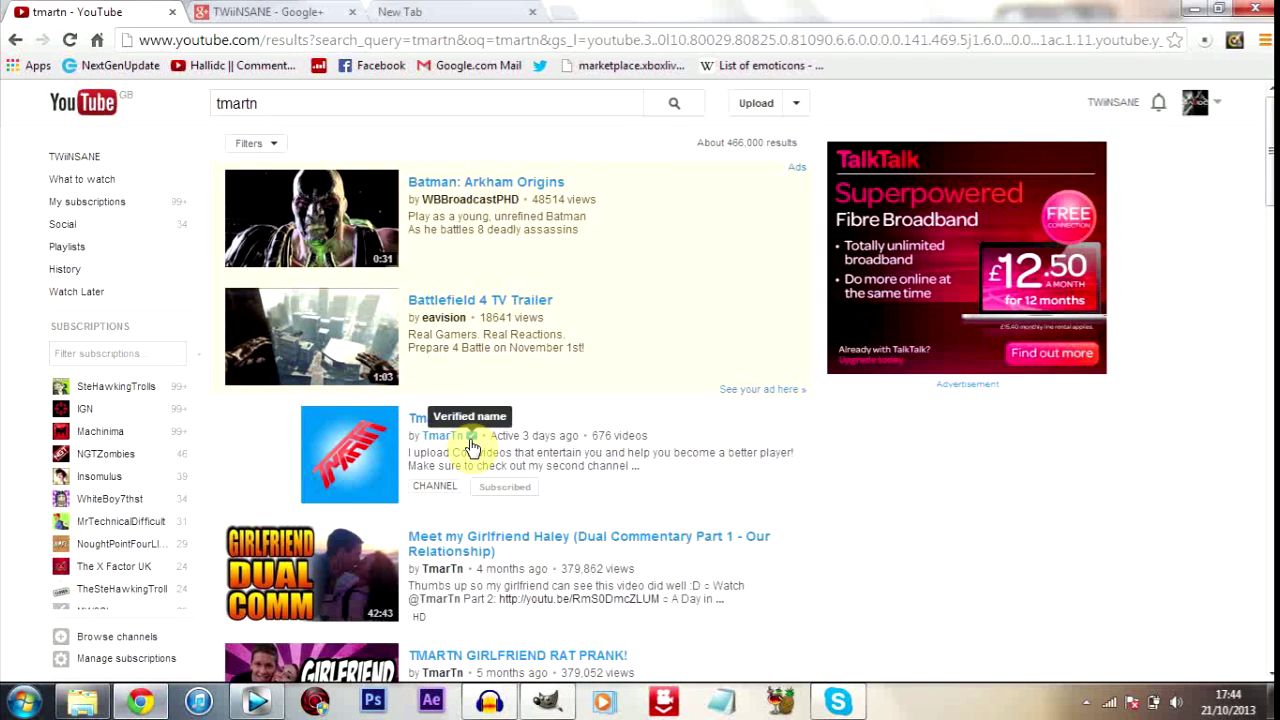
pyautogui.scroll(-3, 527, 452)
pyautogui.scroll(2, 530, 456)
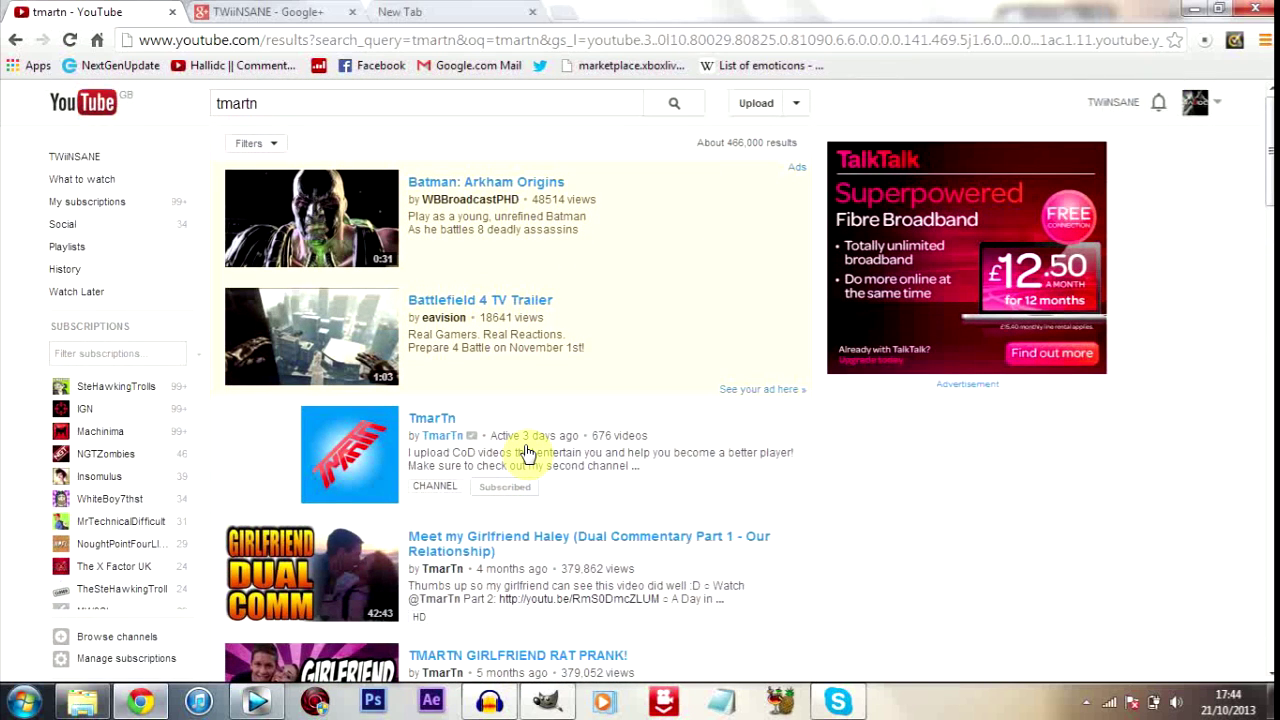
pyautogui.scroll(-7, 528, 453)
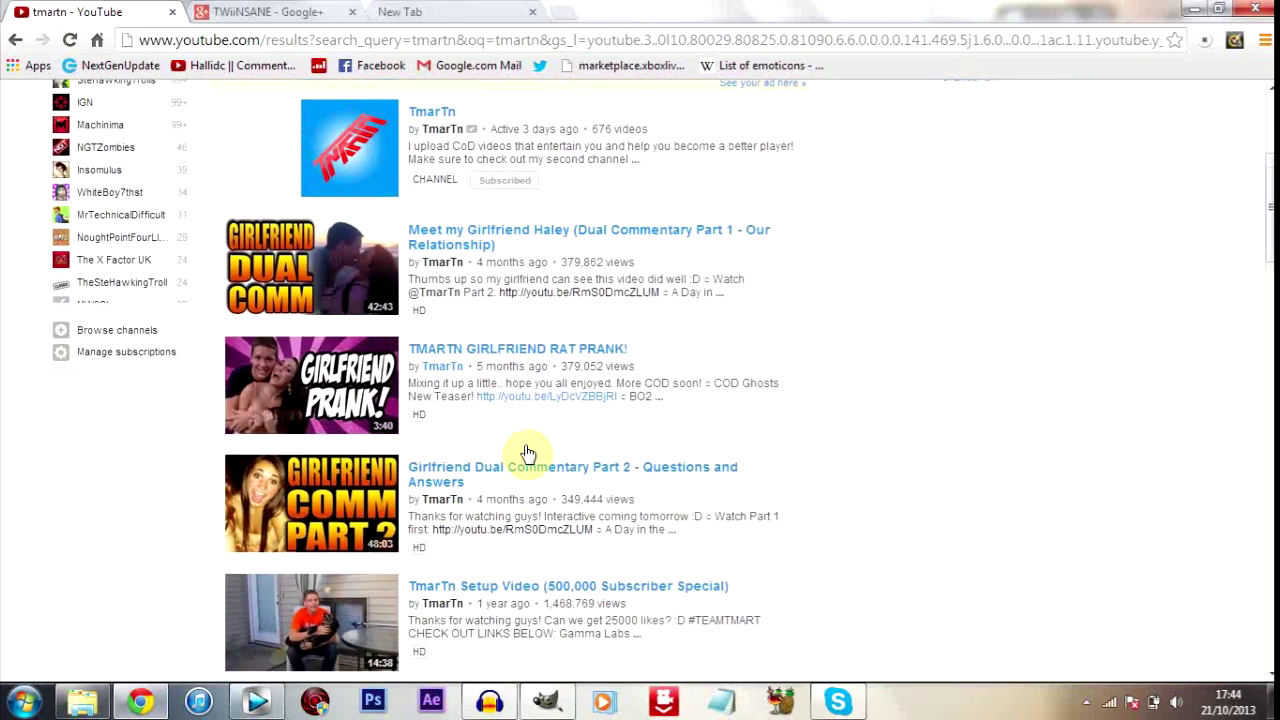
pyautogui.scroll(-4, 528, 453)
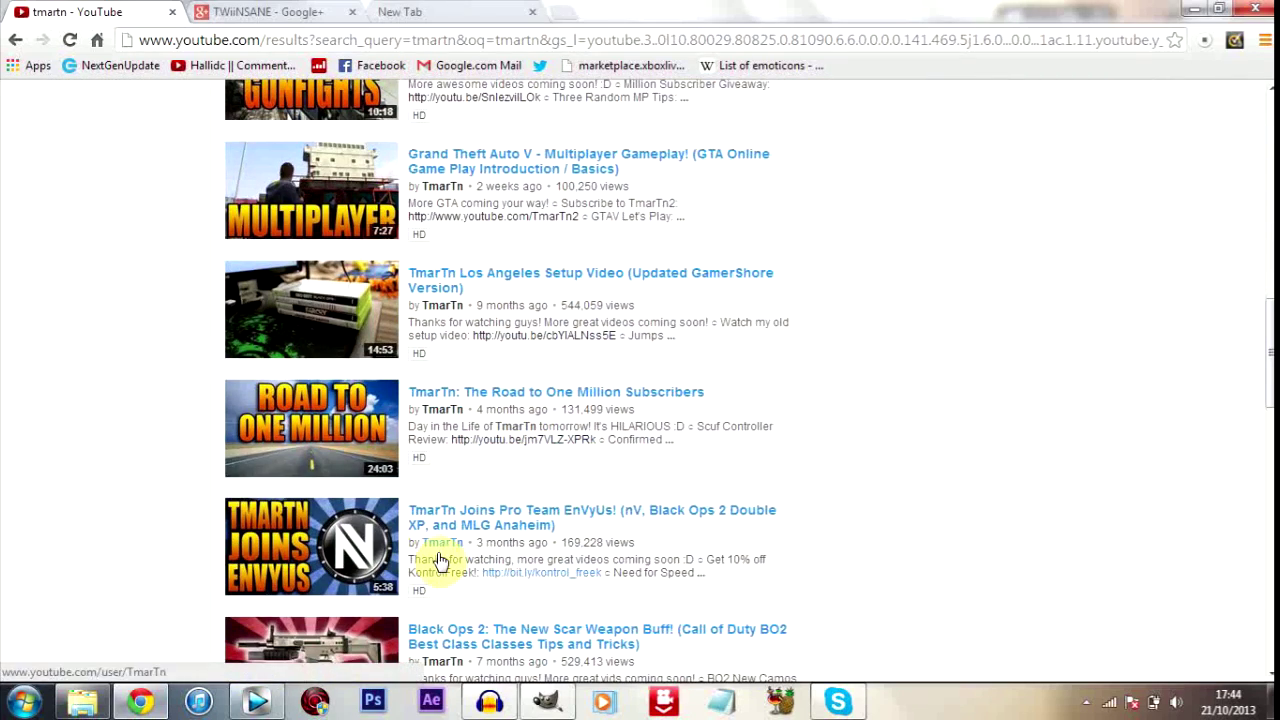
pyautogui.click(440, 555)
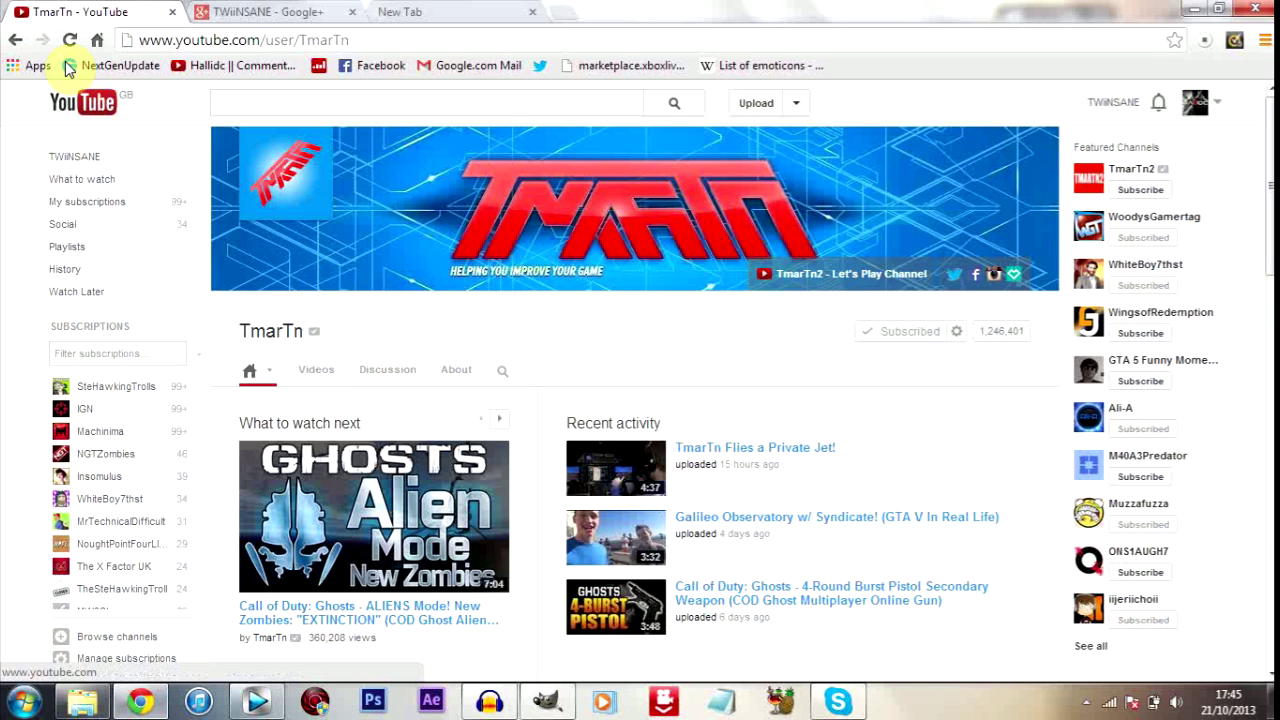
pyautogui.click(15, 40)
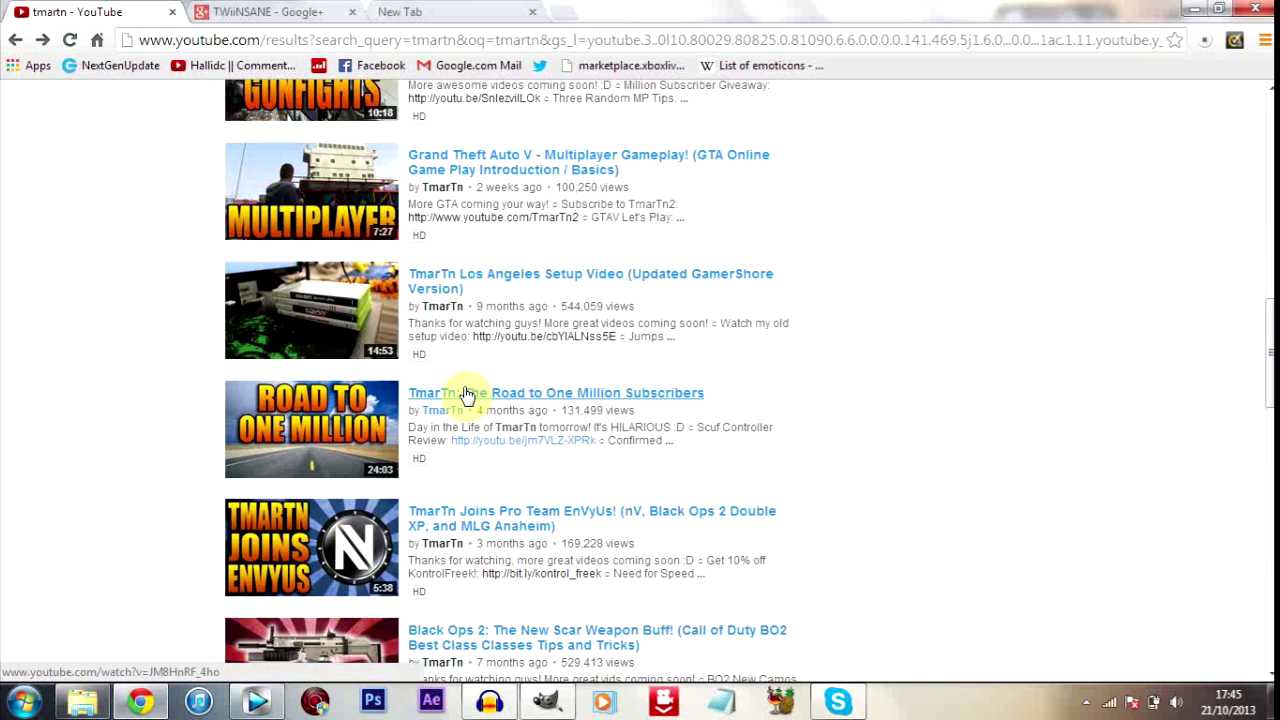
pyautogui.click(465, 392)
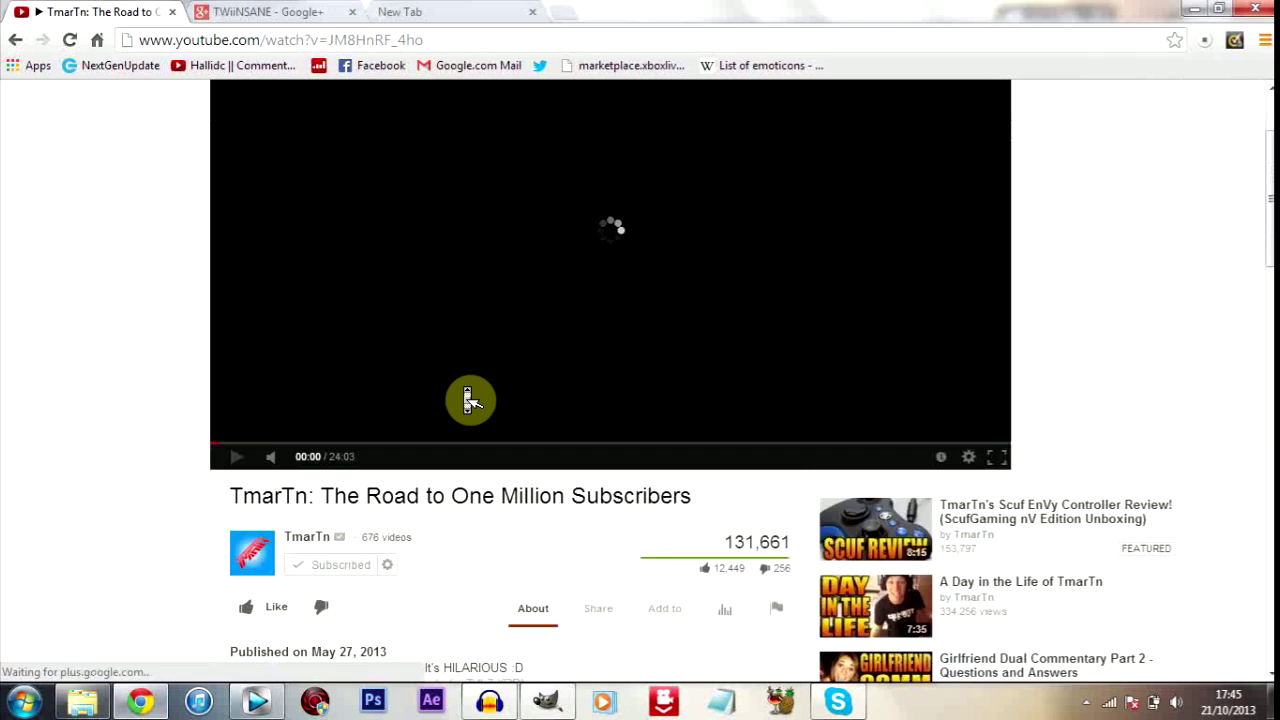
pyautogui.scroll(-5, 339, 530)
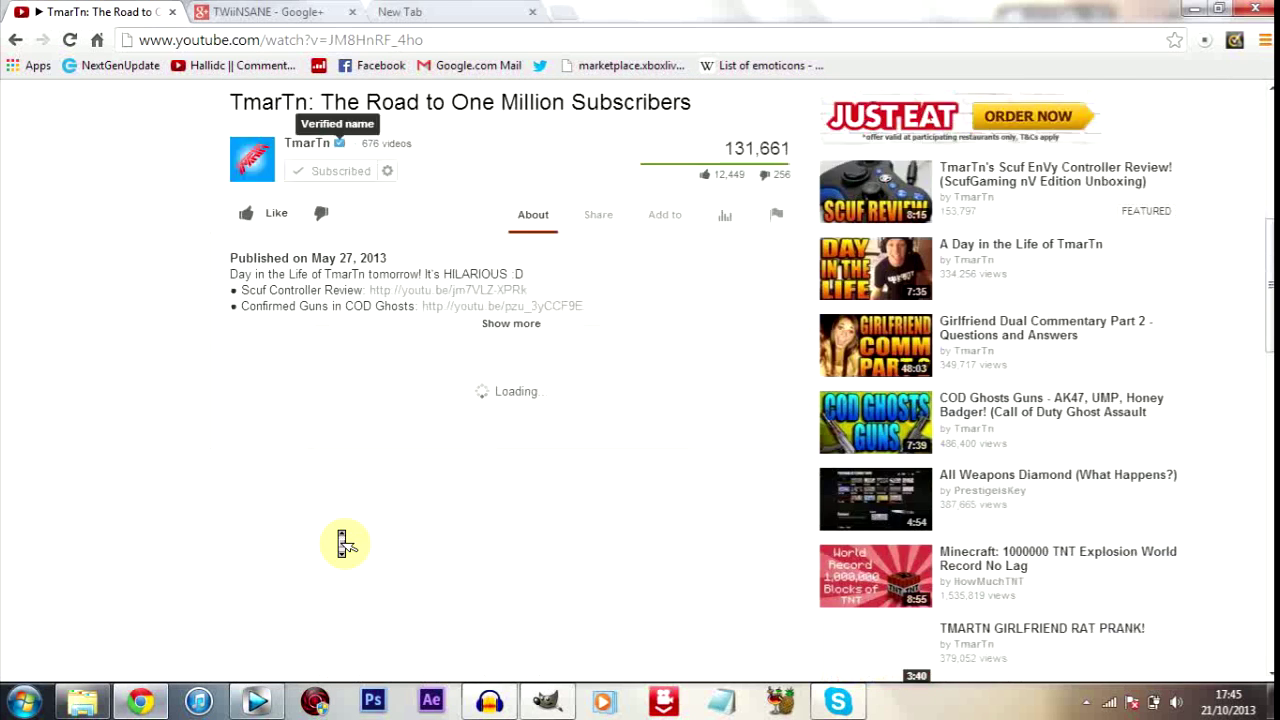
pyautogui.scroll(-1, 339, 530)
pyautogui.click(341, 373)
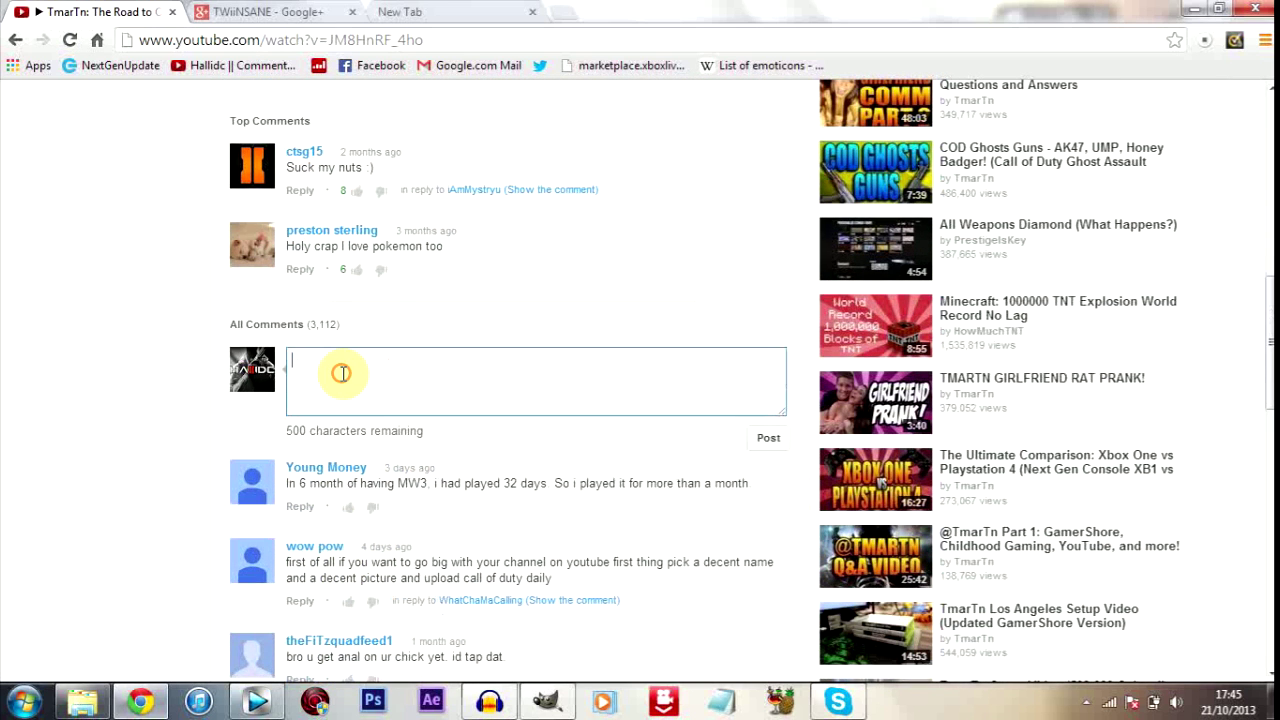
pyautogui.click(15, 40)
pyautogui.scroll(10, 471, 351)
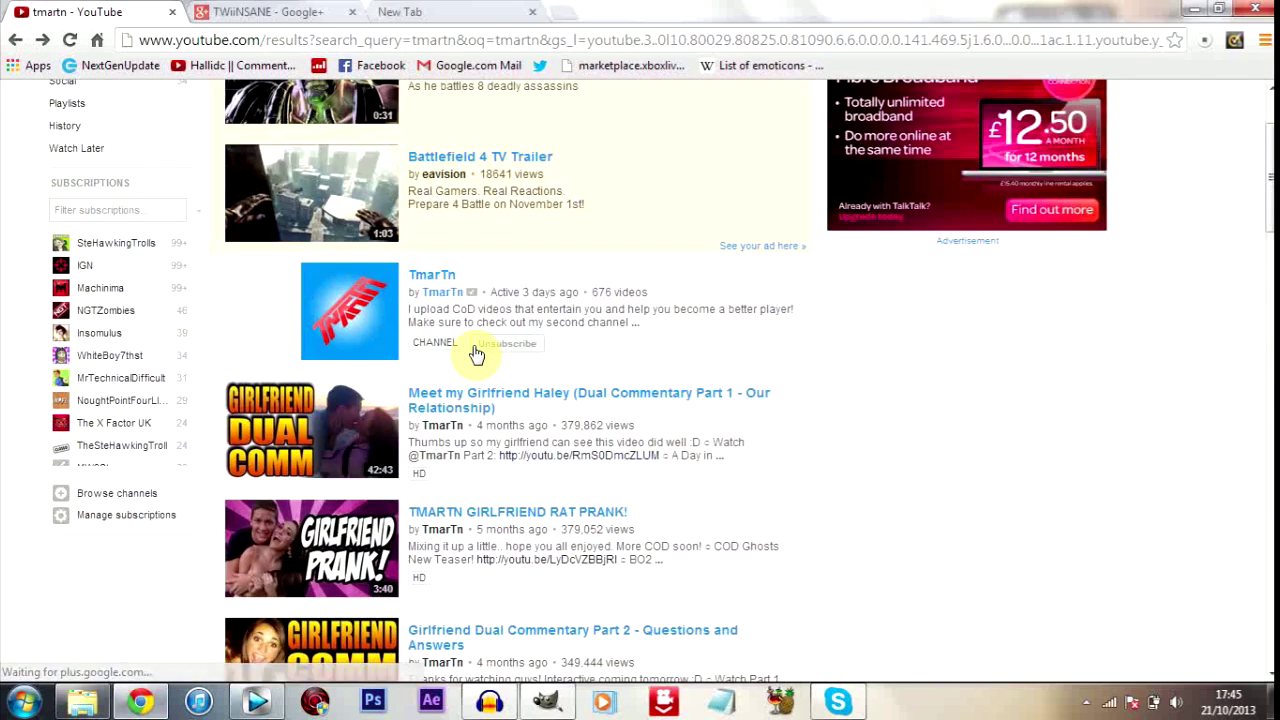
# Search YouTube for 'Ali A', then select the whole query to replace it.
pyautogui.doubleClick(378, 104)
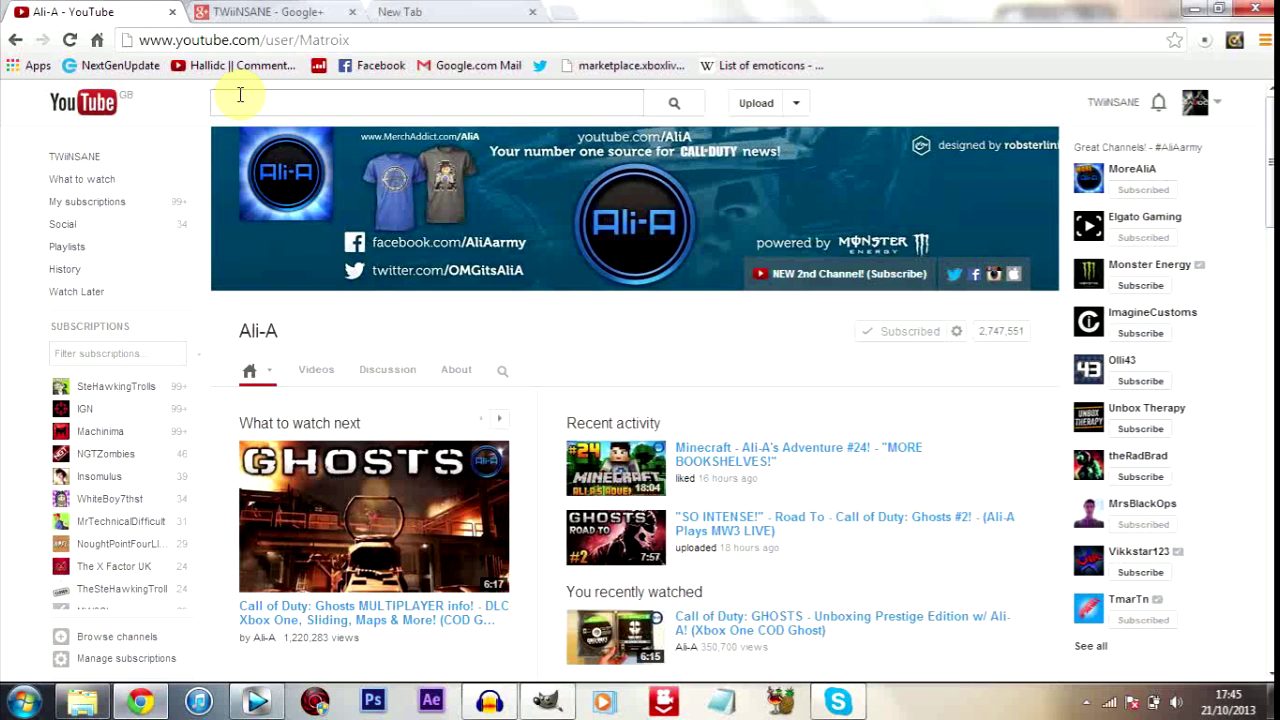
pyautogui.click(240, 102)
pyautogui.write('Ali A')
pyautogui.press('Return')
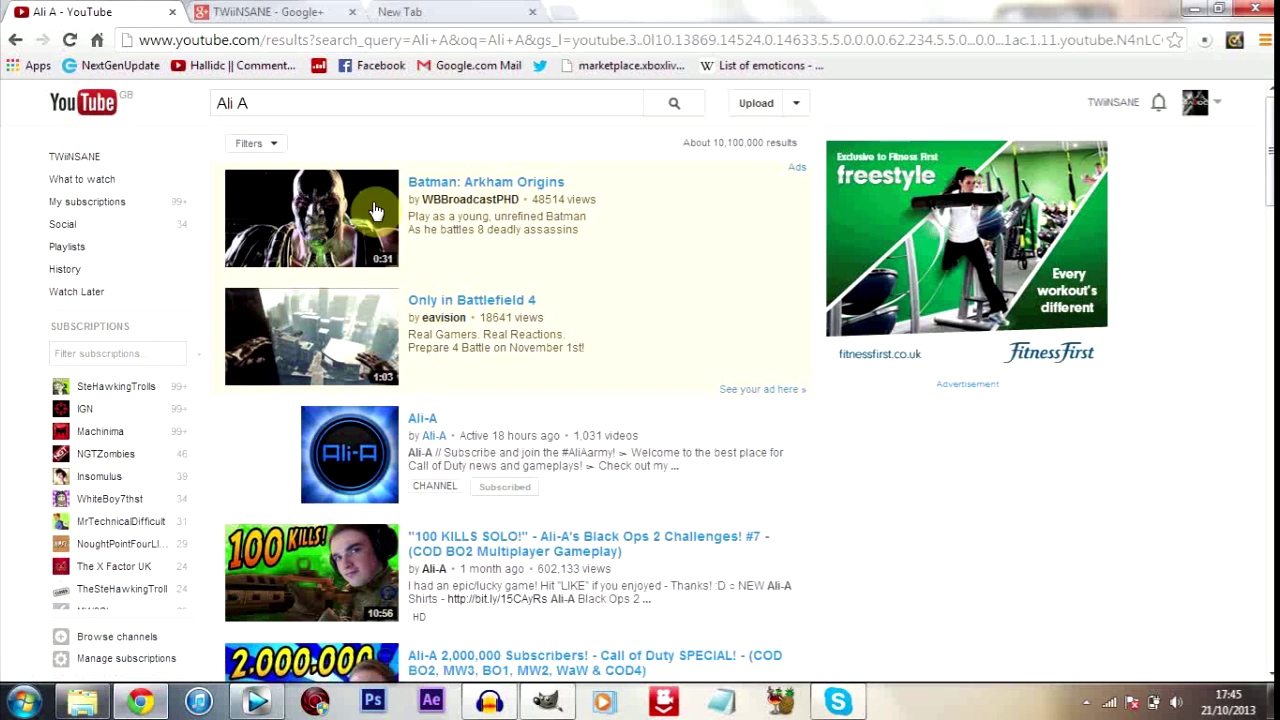
pyautogui.doubleClick(360, 111)
pyautogui.hotkey('ctrl', 'a')
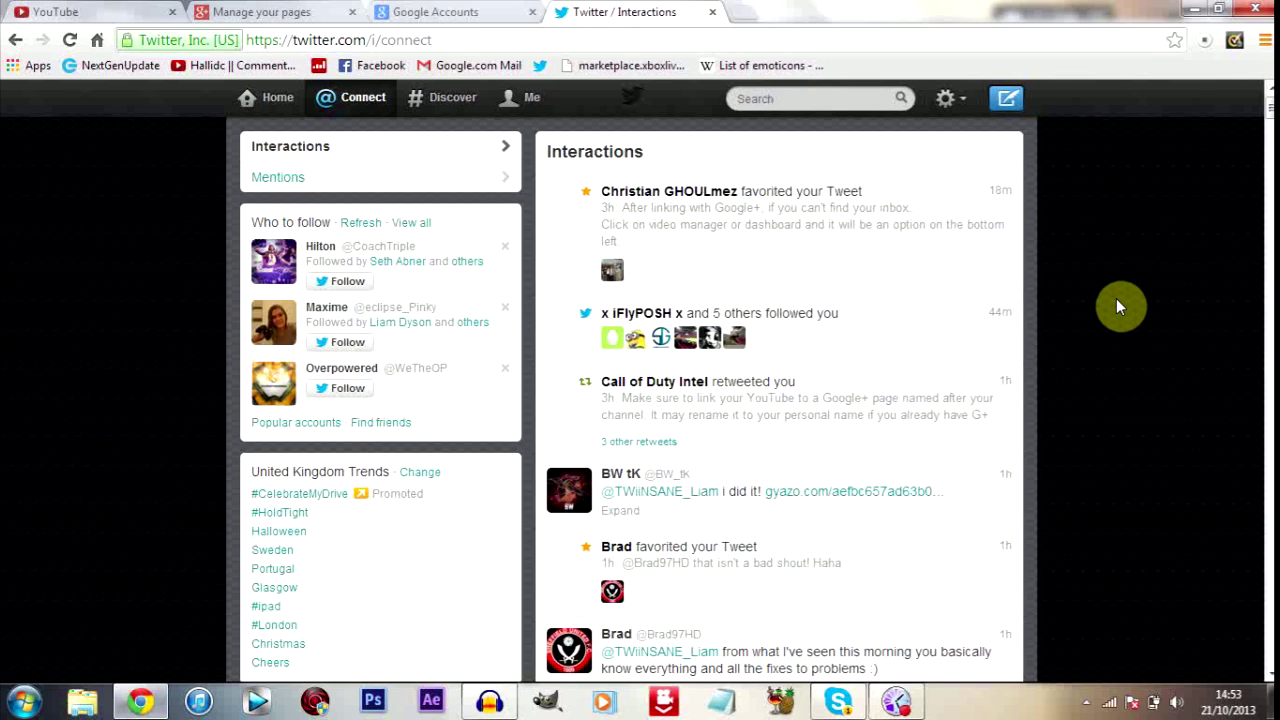
pyautogui.scroll(-12, 1117, 301)
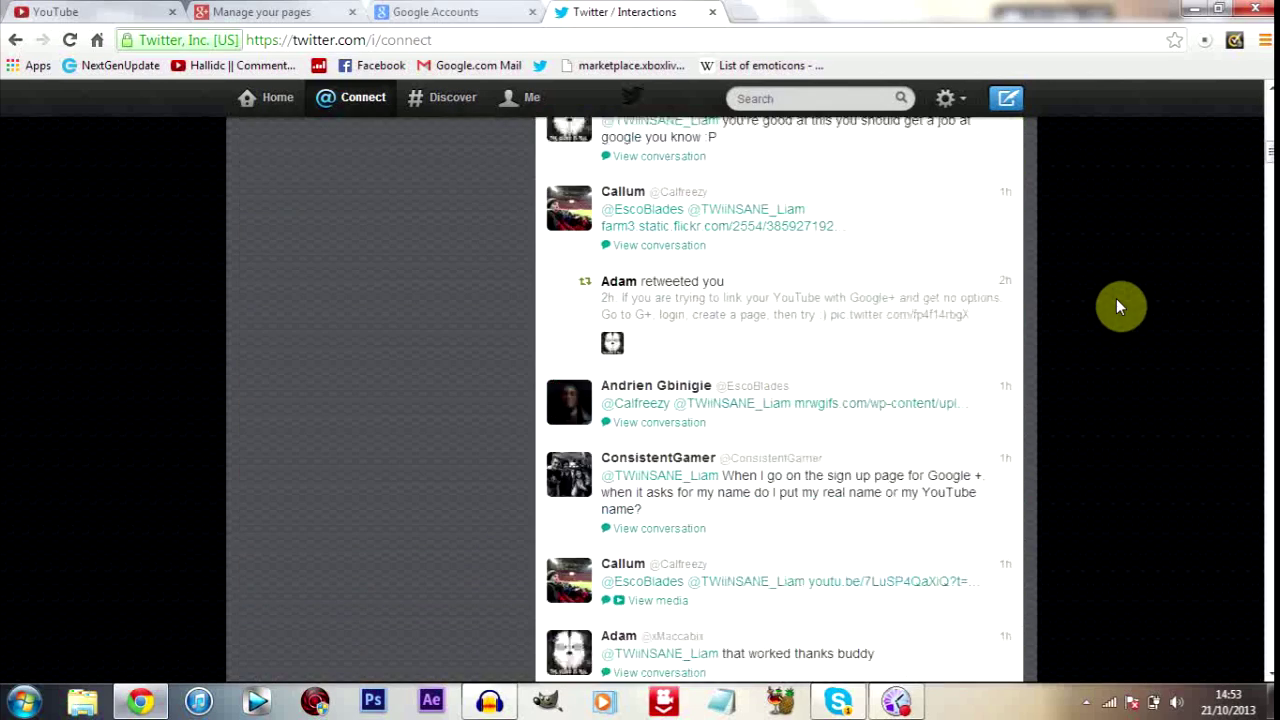
pyautogui.scroll(-12, 1117, 306)
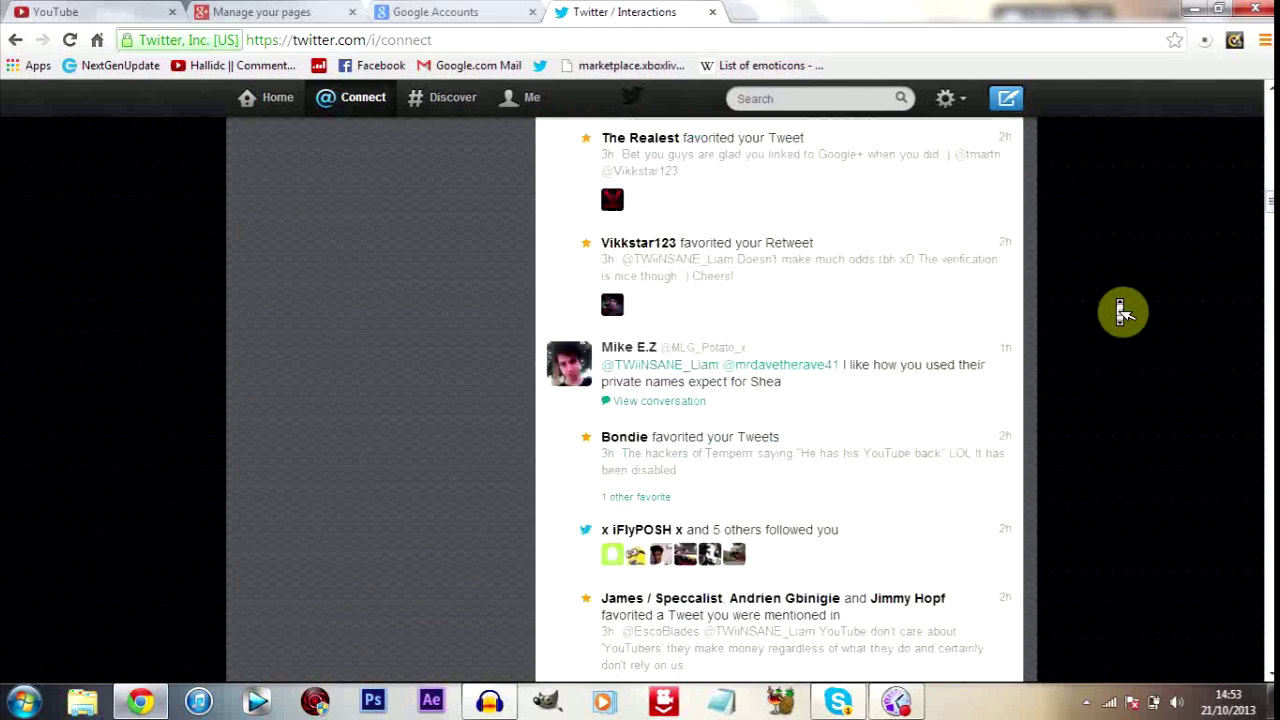
pyautogui.scroll(-12, 1122, 312)
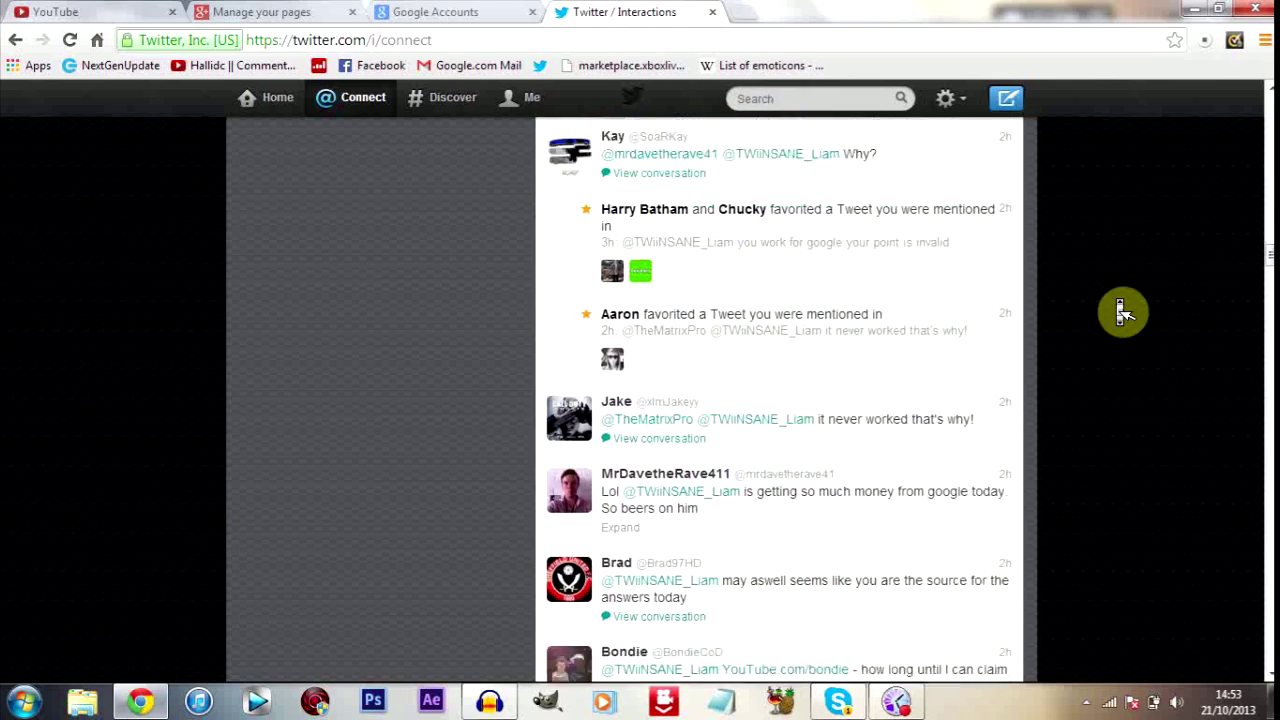
pyautogui.scroll(-10, 1122, 312)
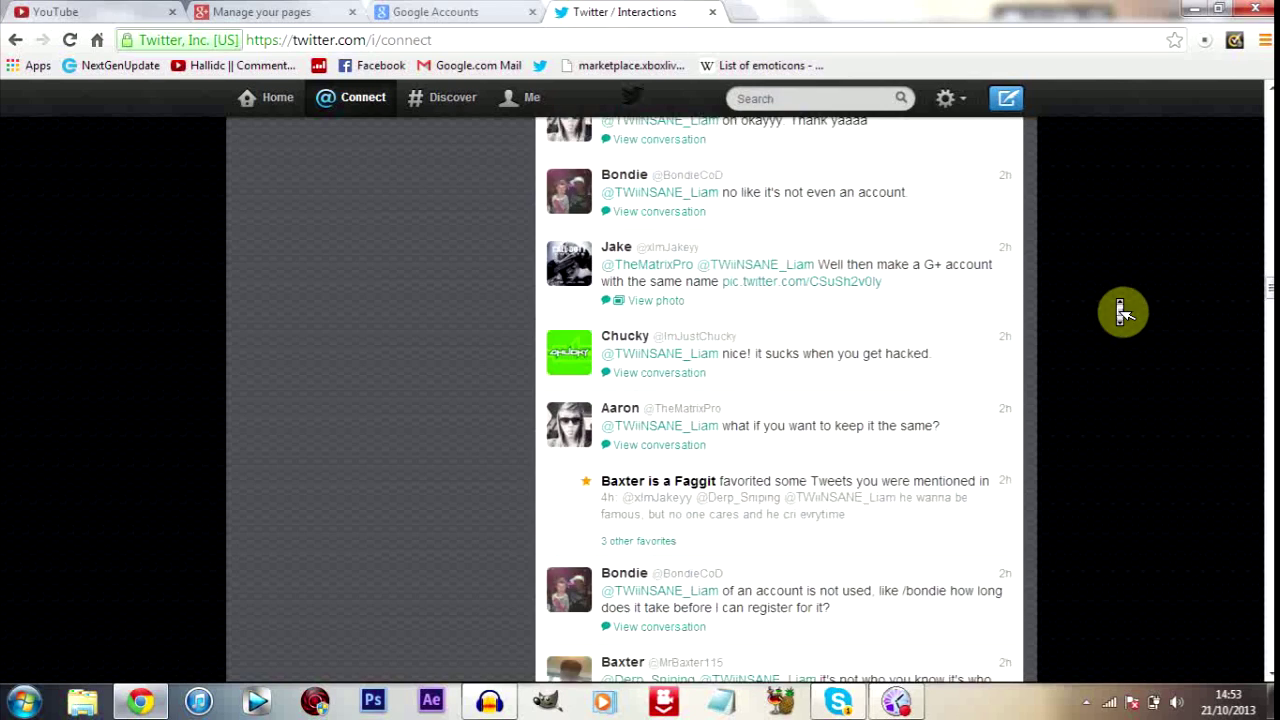
pyautogui.scroll(-10, 1121, 312)
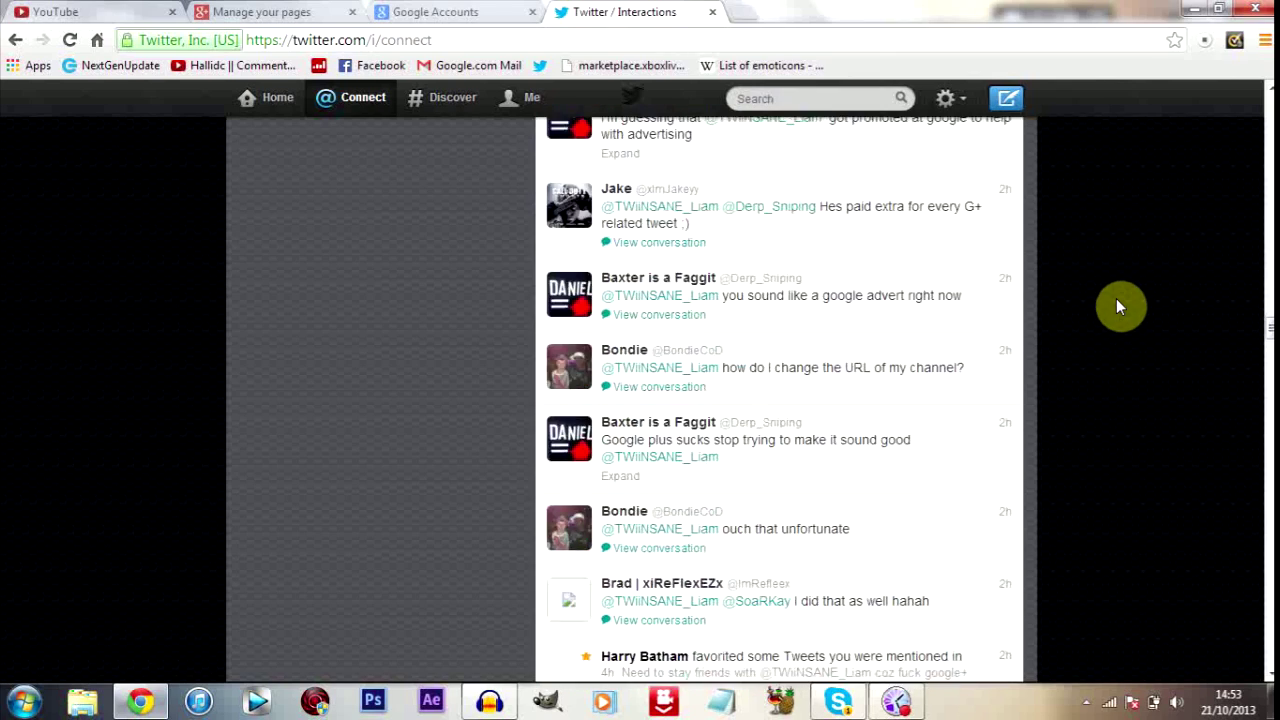
pyautogui.scroll(-10, 1118, 306)
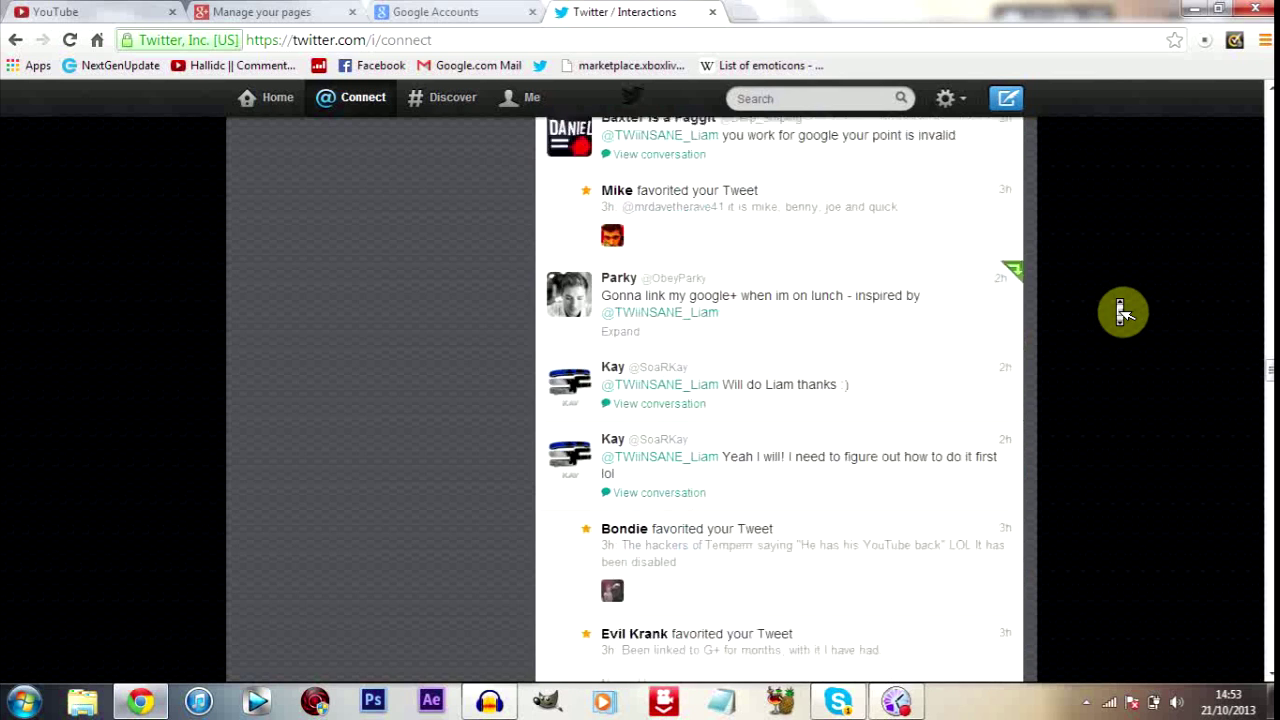
pyautogui.scroll(-10, 1122, 312)
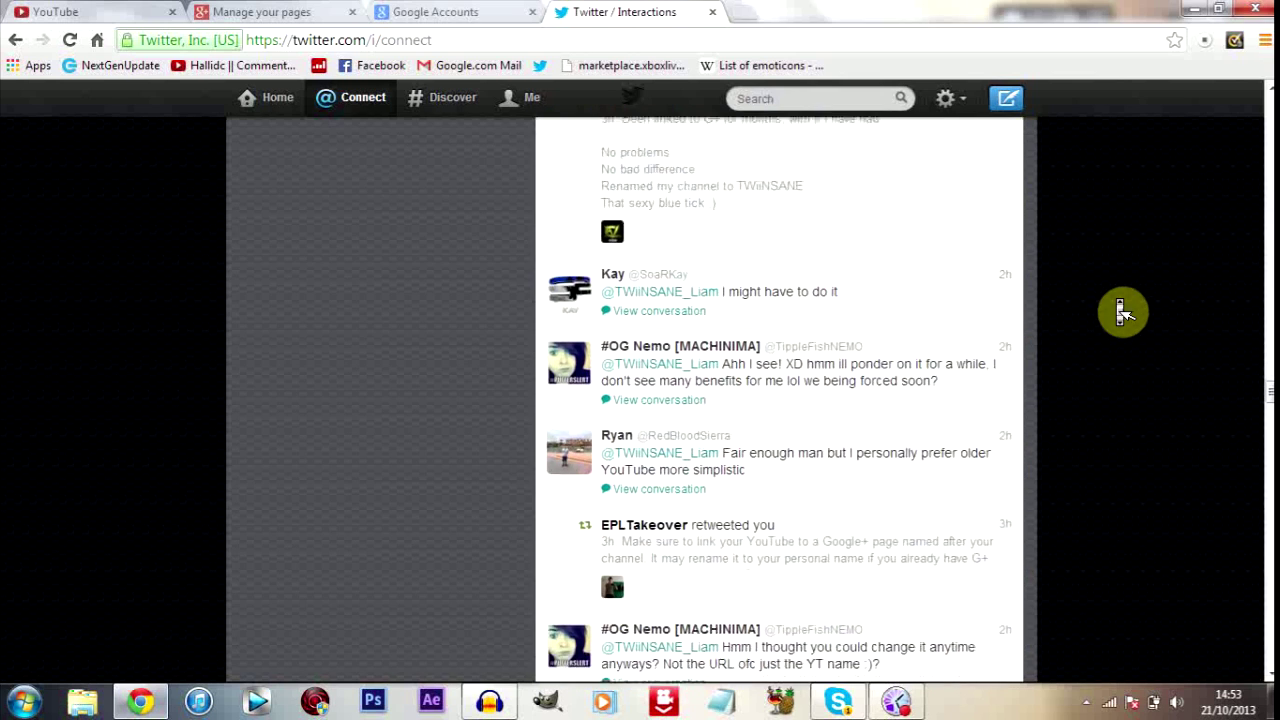
pyautogui.scroll(-10, 1121, 312)
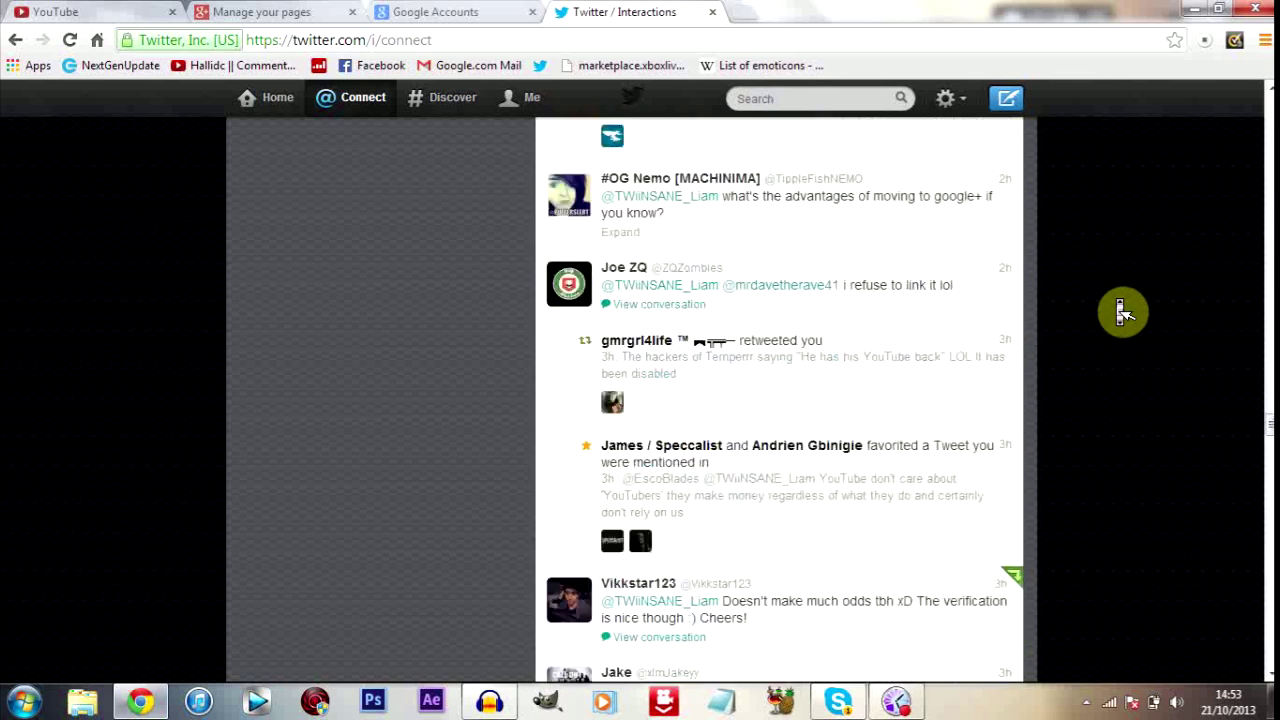
pyautogui.scroll(-10, 1122, 312)
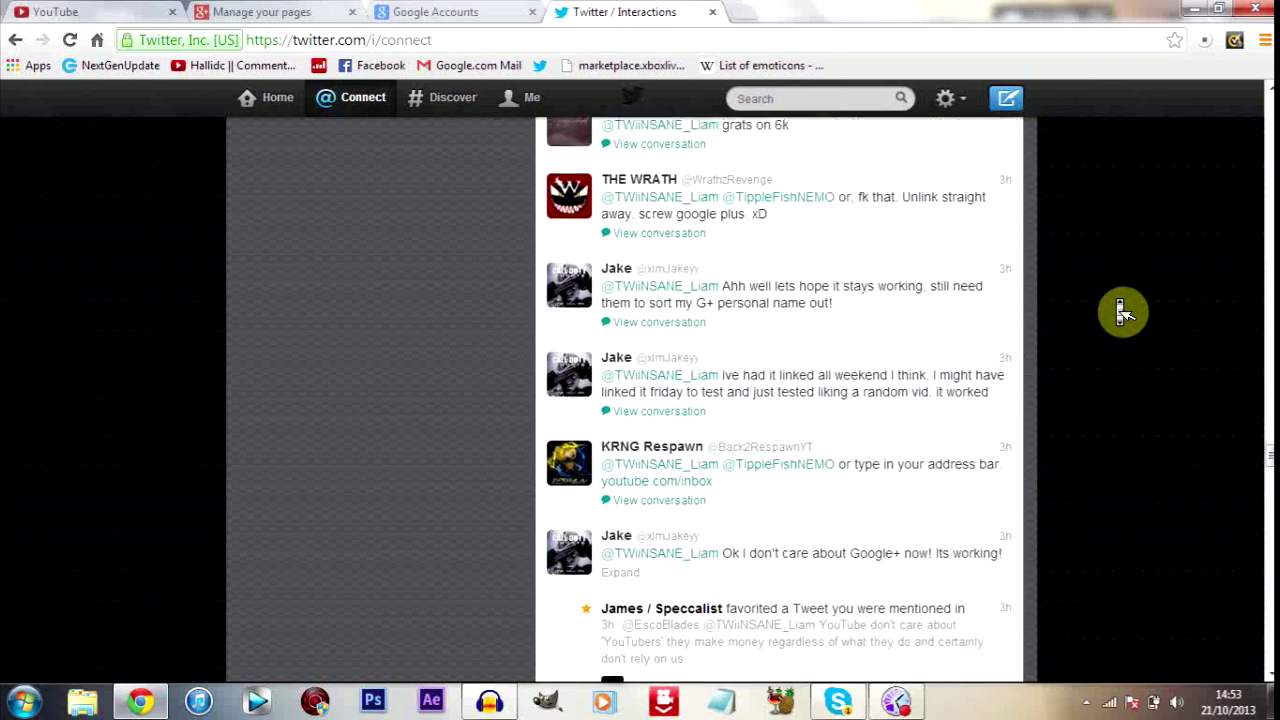
pyautogui.scroll(-10, 1122, 312)
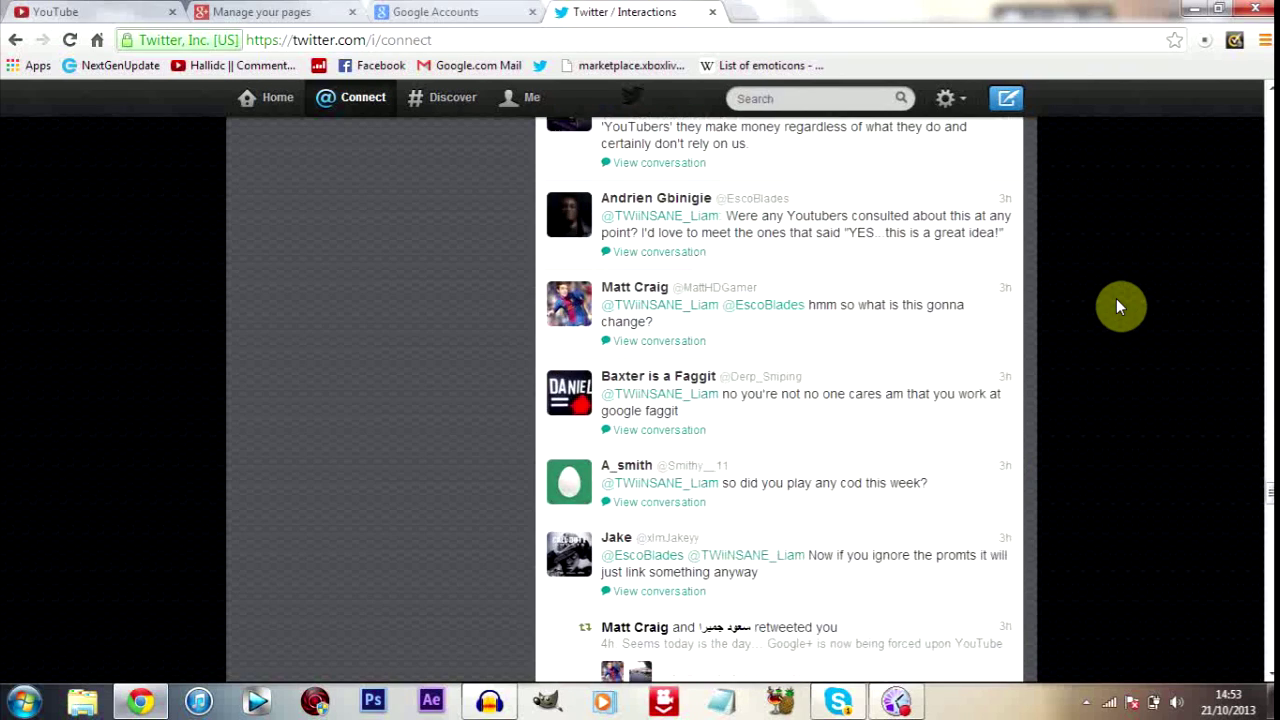
pyautogui.scroll(-5, 1118, 305)
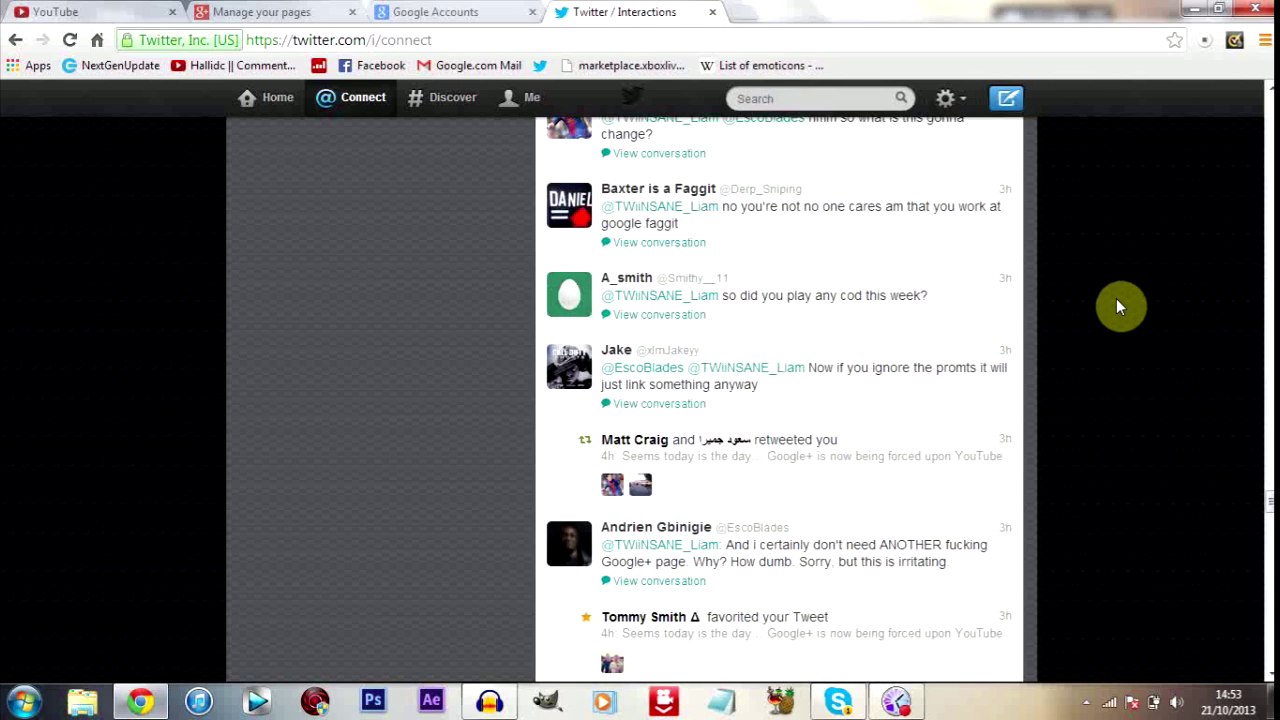
pyautogui.scroll(-5, 1122, 312)
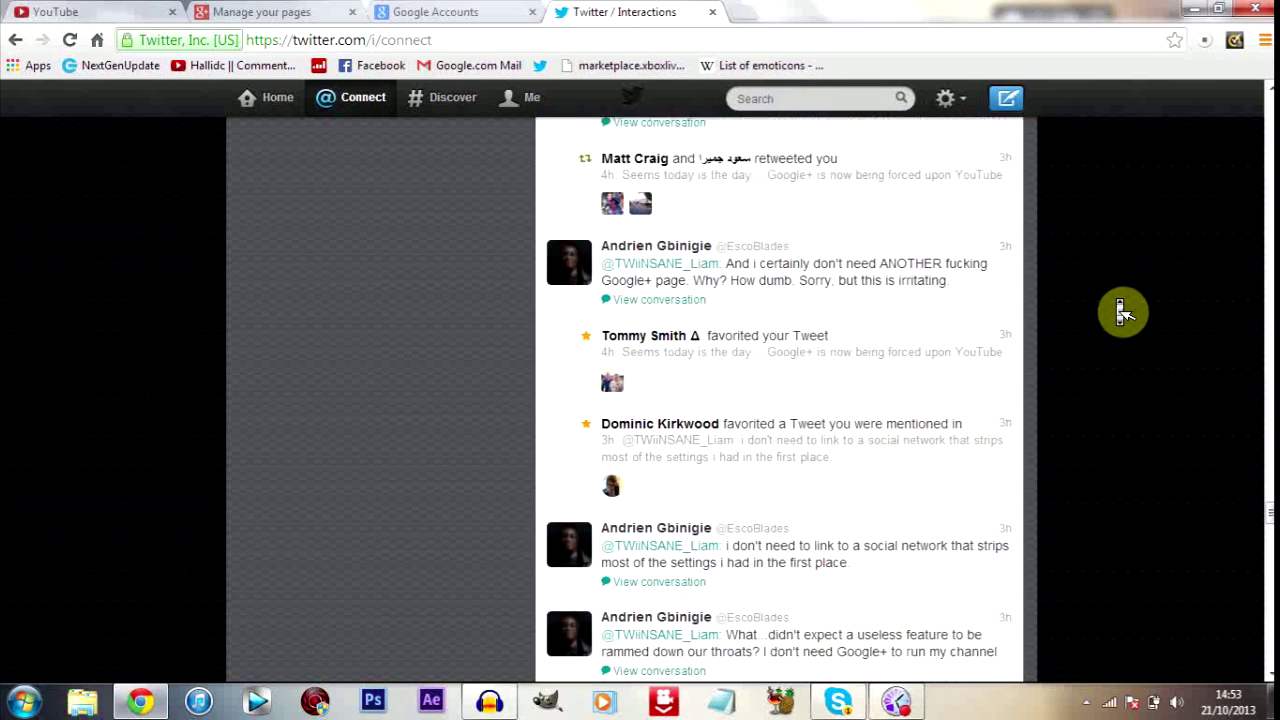
pyautogui.scroll(-12, 1122, 312)
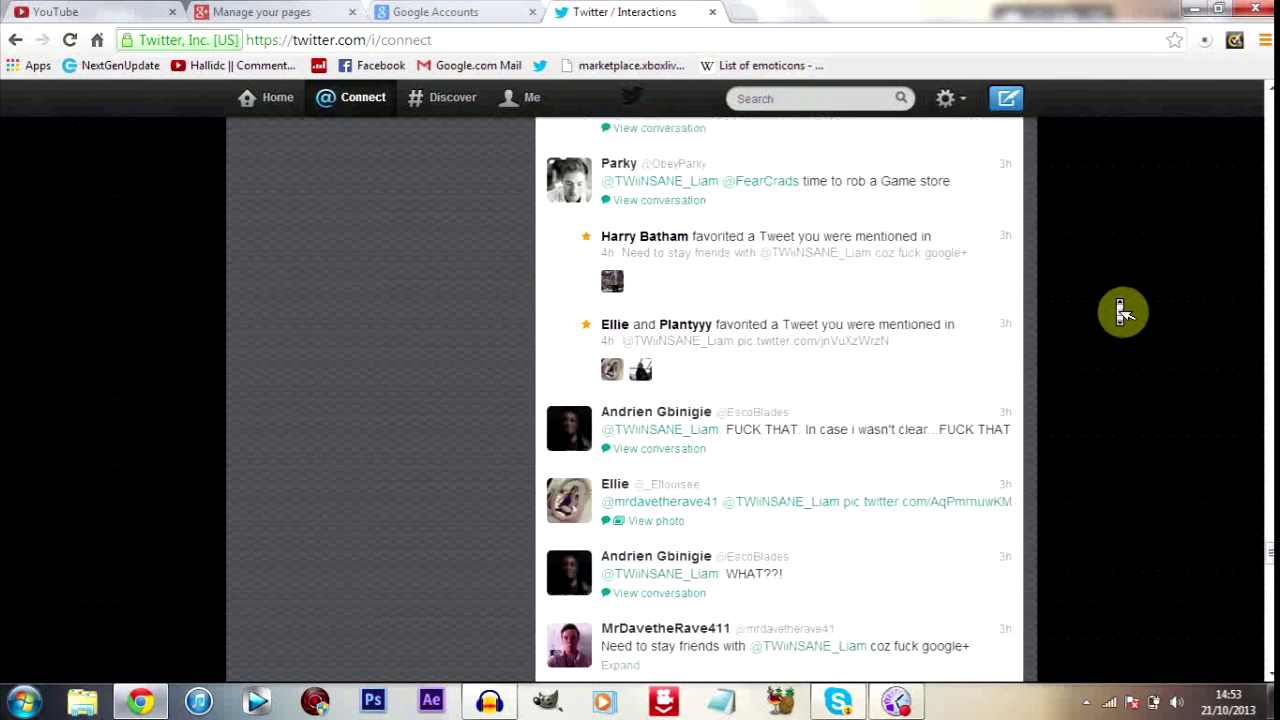
pyautogui.scroll(-15, 1118, 306)
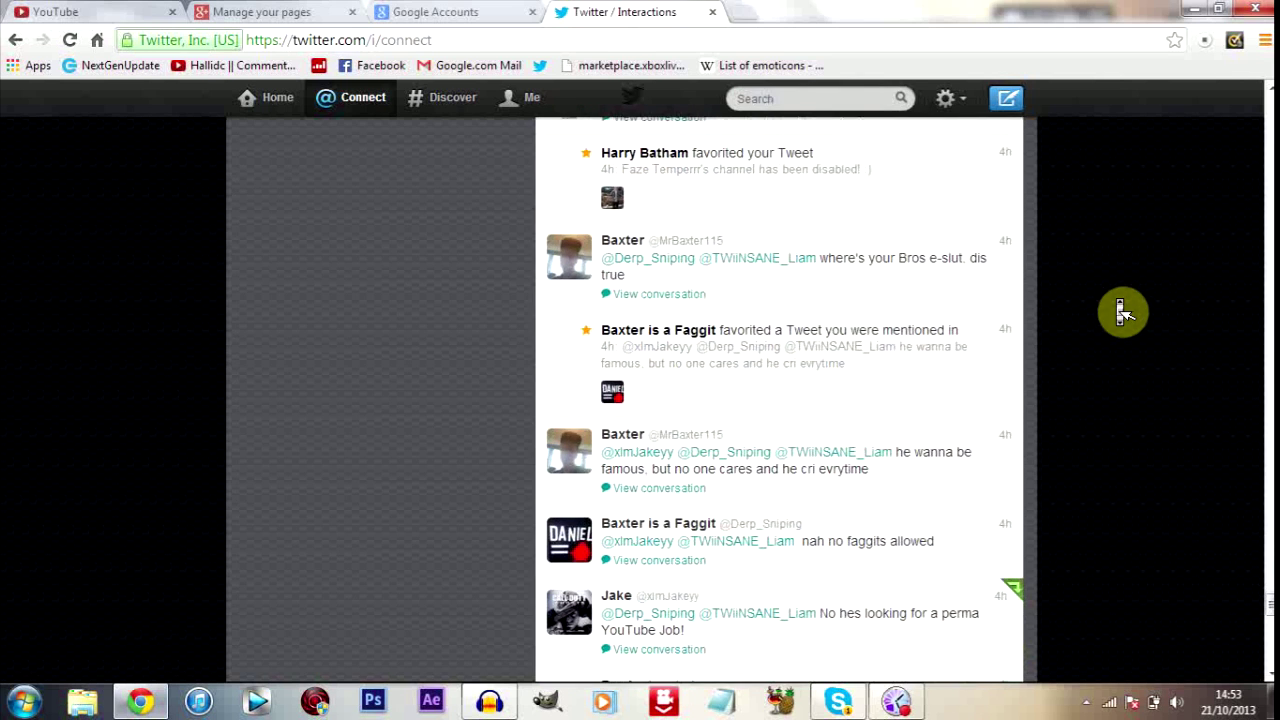
# Open the channel owner's full Twitter profile and expand the retweeted UrbanMedium screenshot.
pyautogui.click(855, 451)
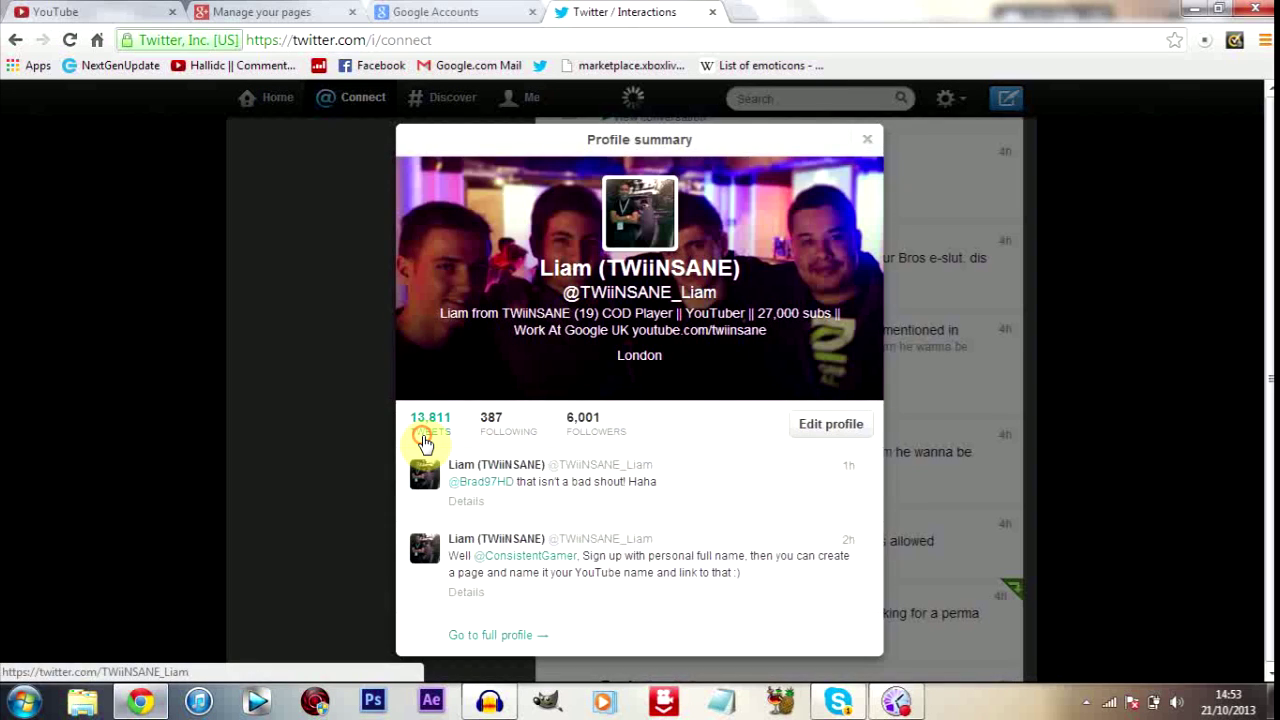
pyautogui.click(465, 262)
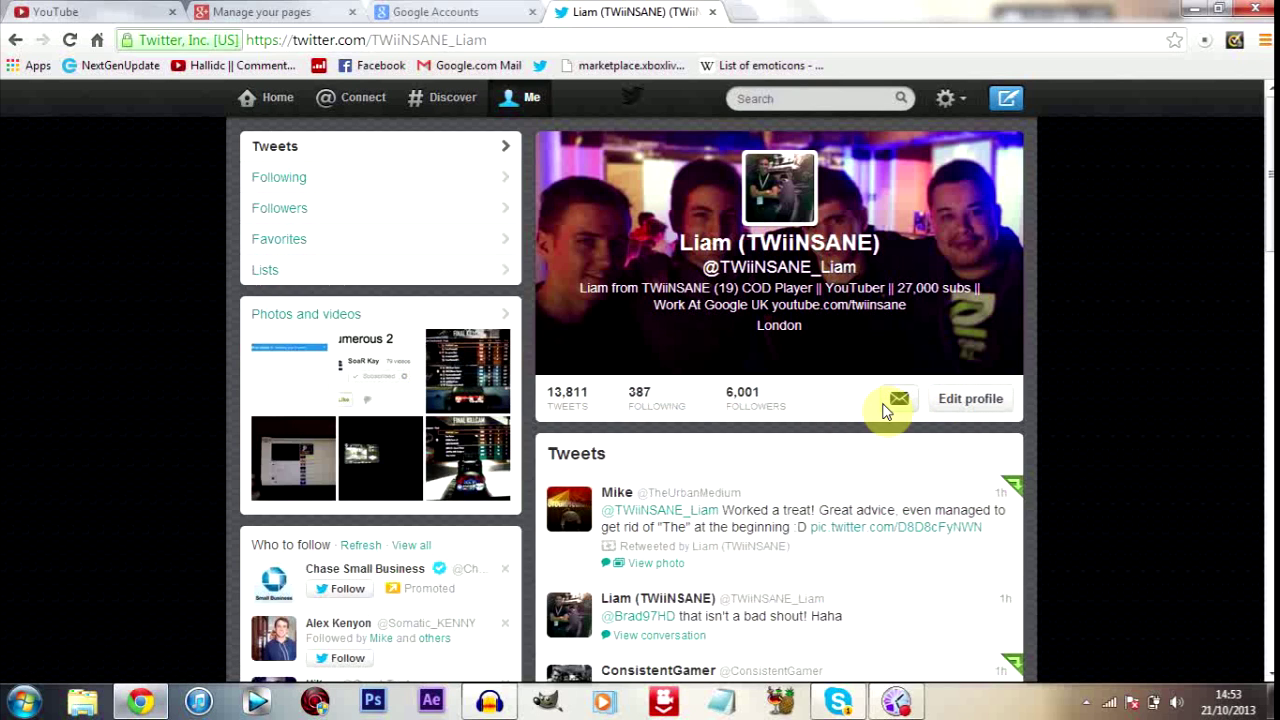
pyautogui.scroll(-1, 1120, 448)
pyautogui.click(876, 452)
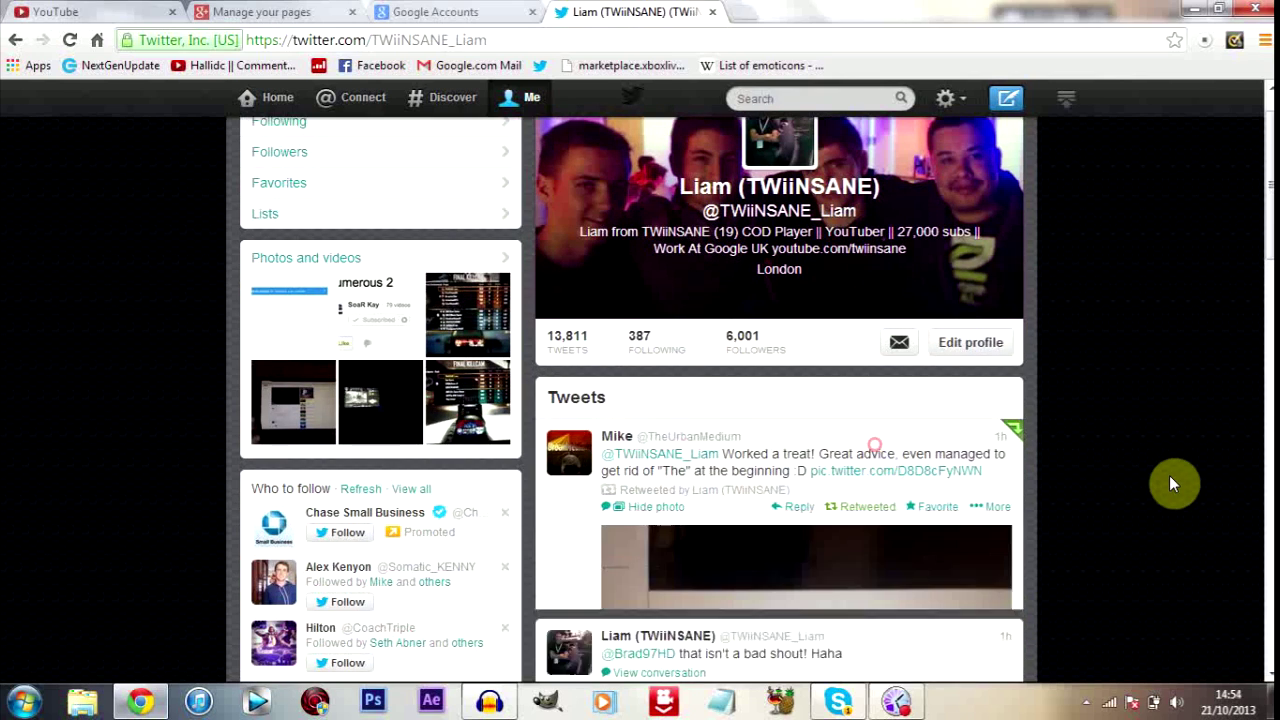
pyautogui.scroll(-5, 1083, 475)
pyautogui.scroll(-1, 1087, 482)
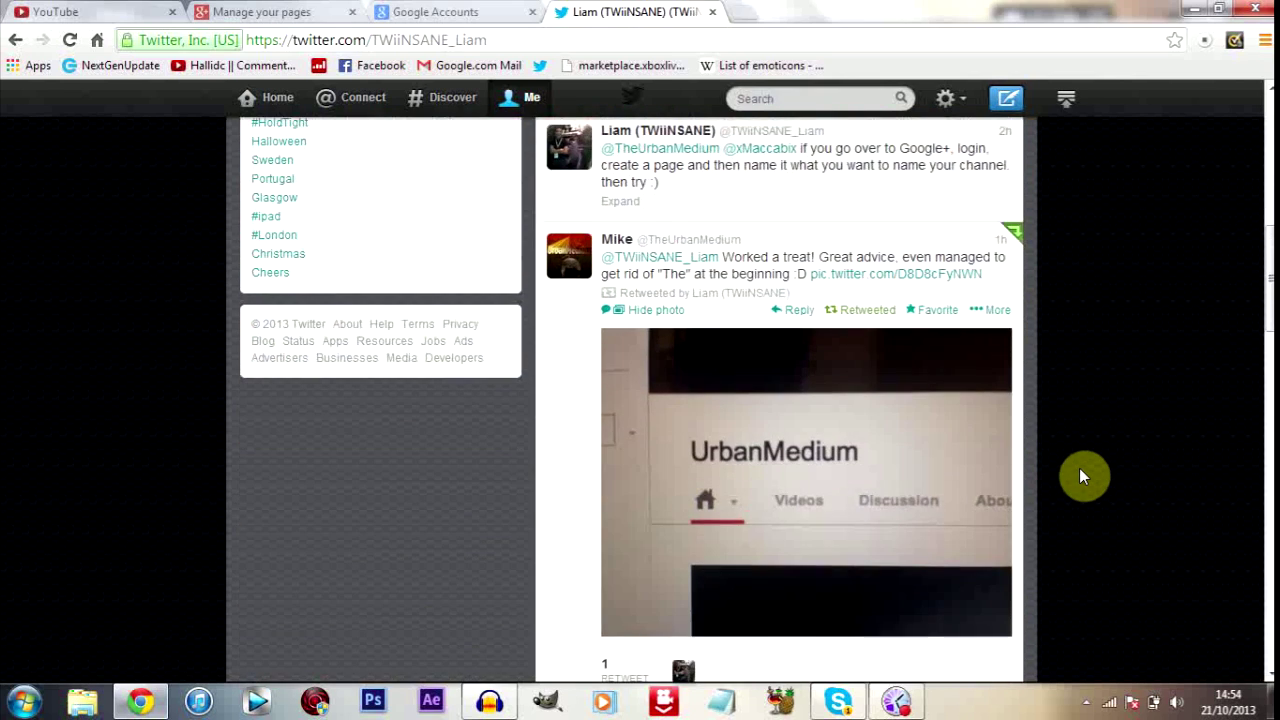
pyautogui.scroll(-2, 1087, 482)
pyautogui.scroll(2, 1087, 482)
pyautogui.scroll(2, 1087, 482)
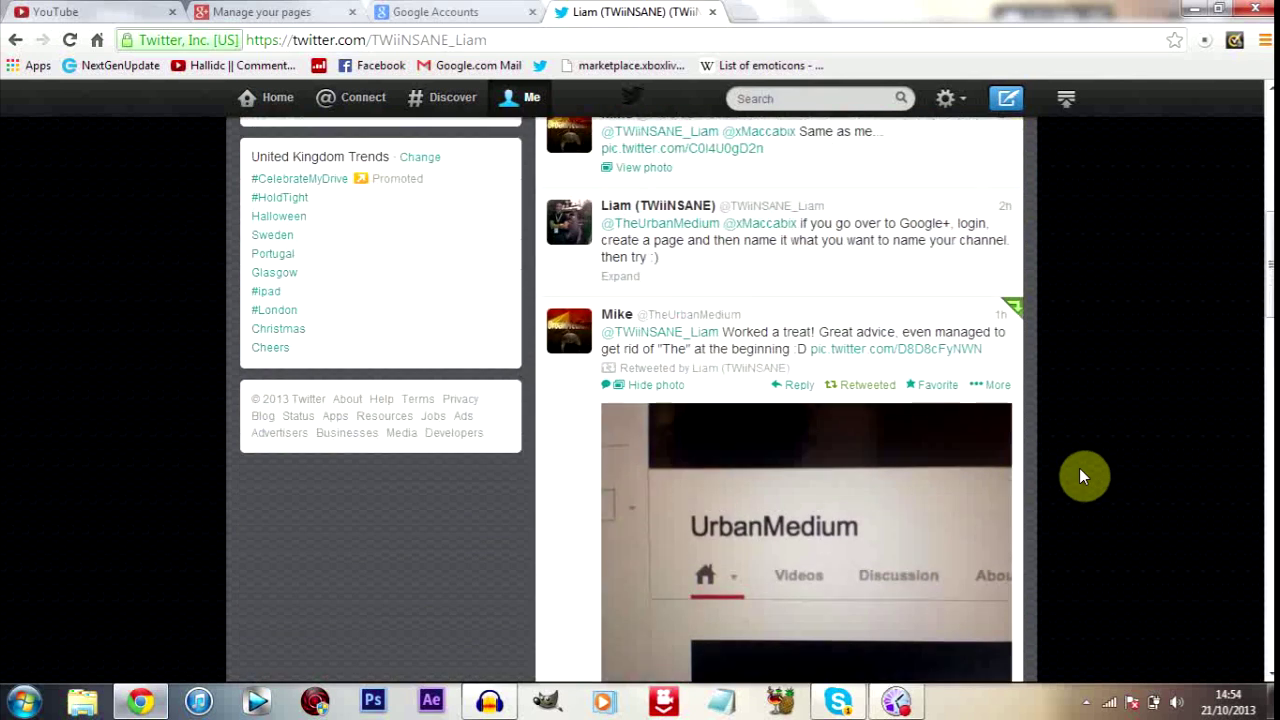